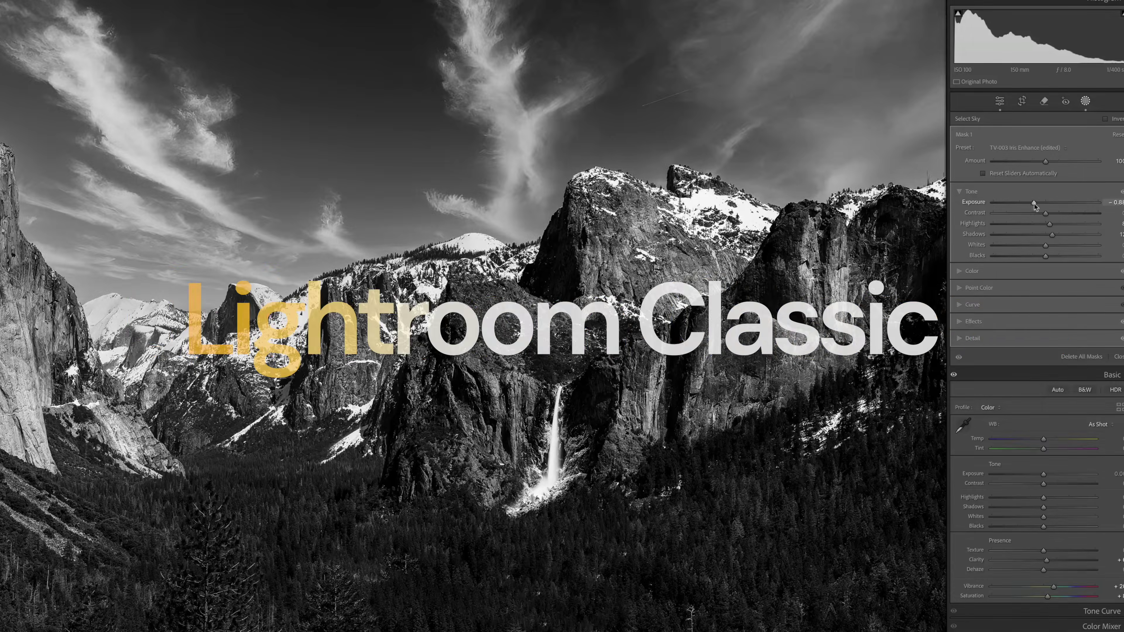
# Display Z9B_1413.NEF, the framed lighthouse print, from the Distraction Removal collection in the Library.
pyautogui.moveTo(1035, 206); pyautogui.dragTo(1020, 209)
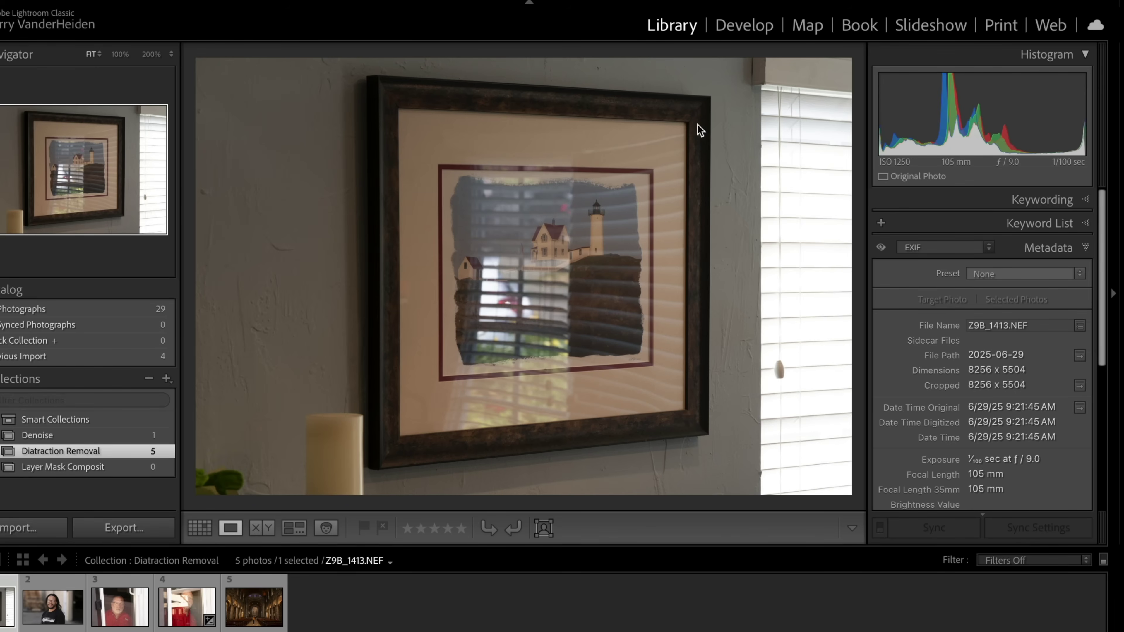
# Open the lighthouse print in Develop's Remove tool and re-expand the Distraction Removal section.
pyautogui.click(747, 30)
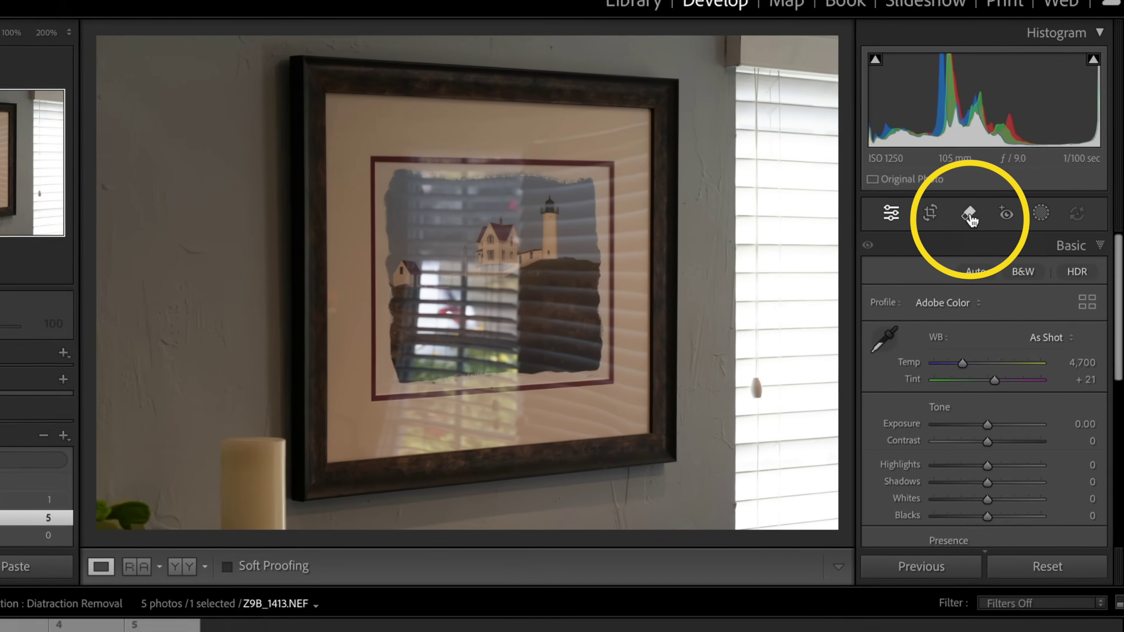
pyautogui.click(970, 216)
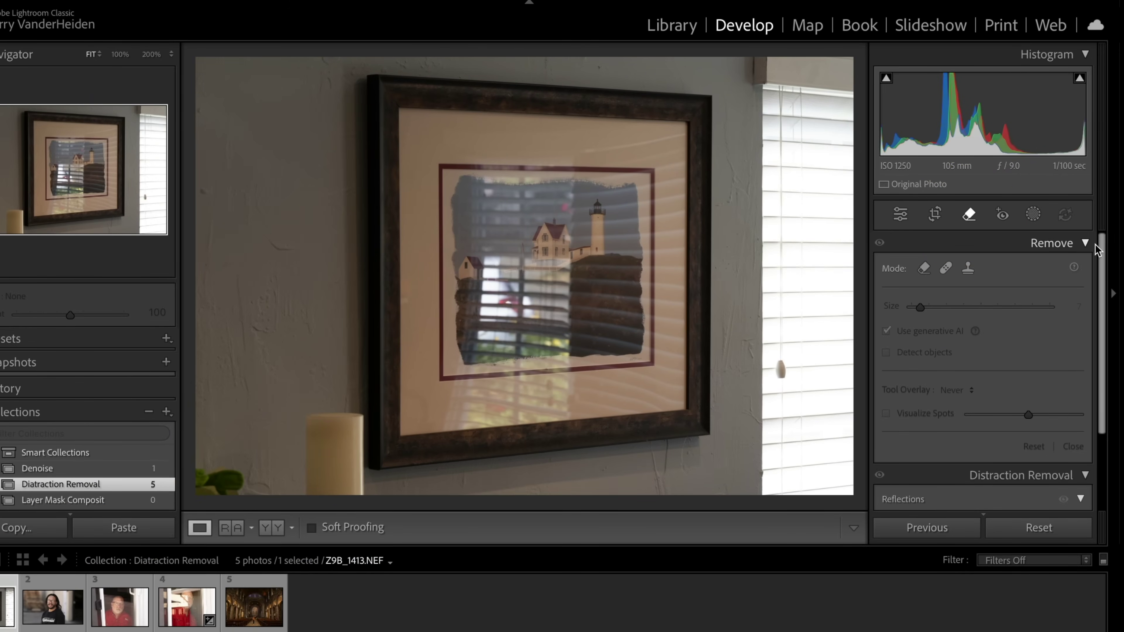
pyautogui.moveTo(1098, 251); pyautogui.dragTo(1098, 327)
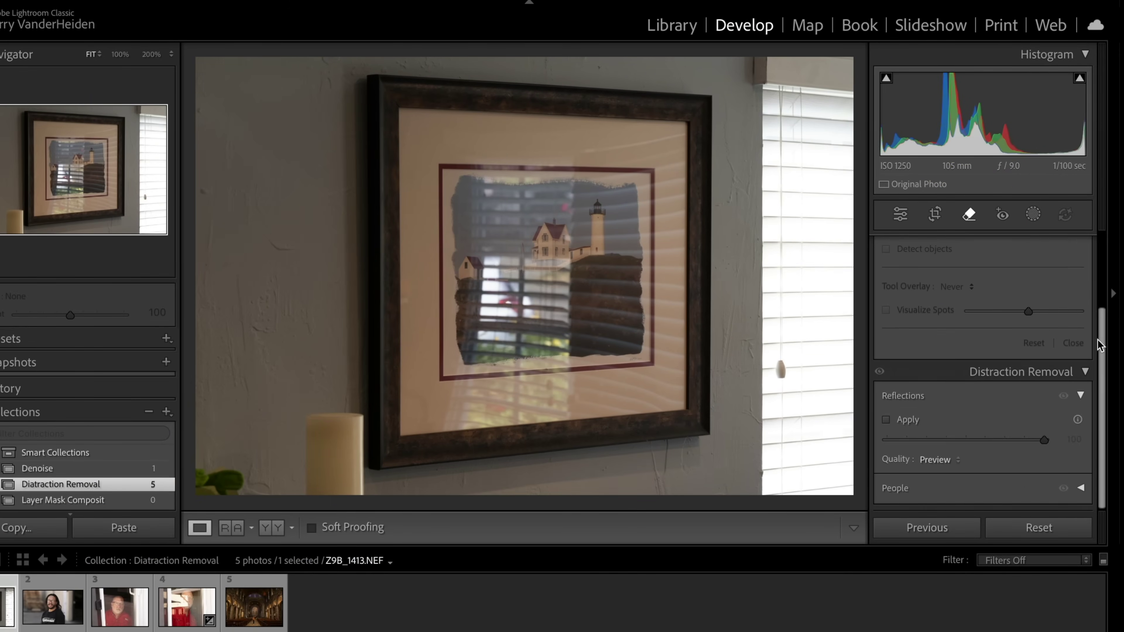
pyautogui.click(1084, 375)
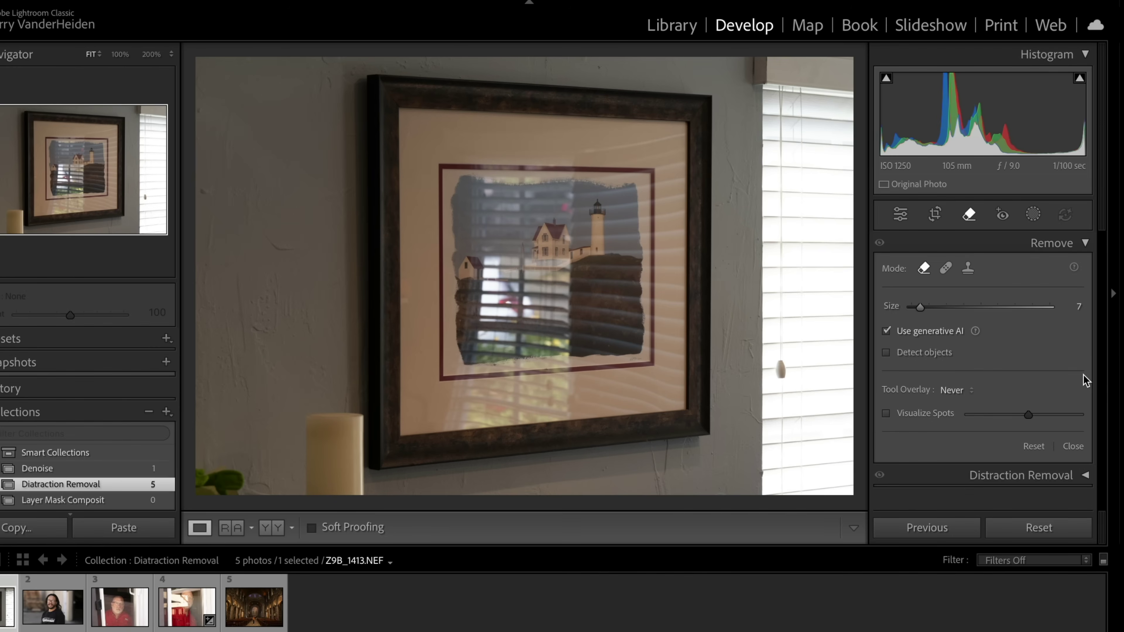
pyautogui.click(1086, 476)
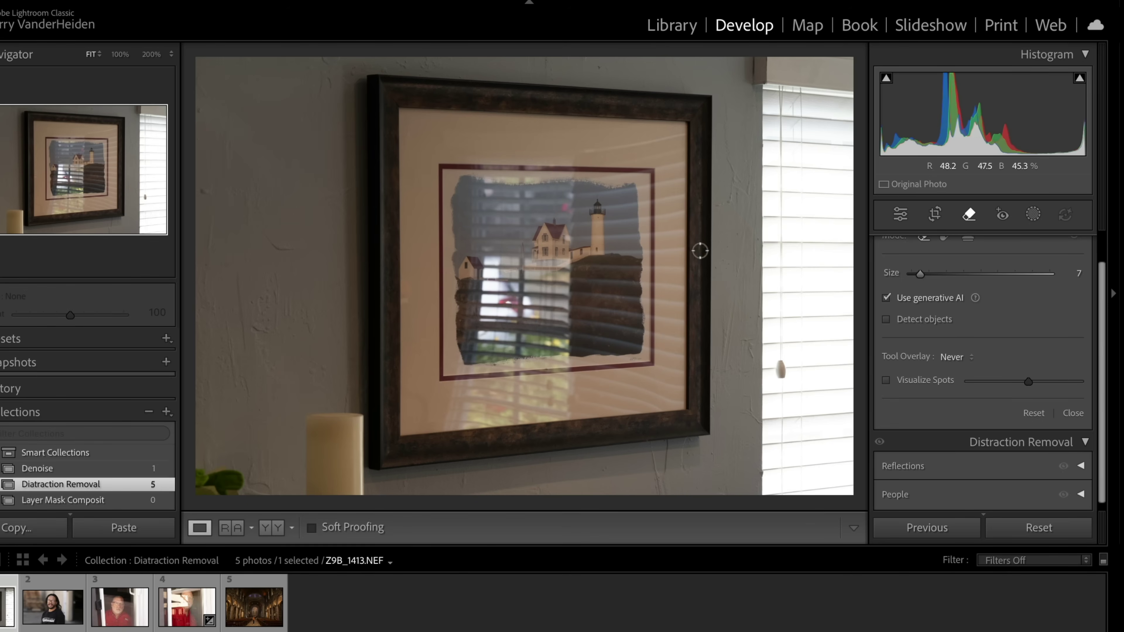
# Apply Reflections removal at 100 with Preview quality to clear the window-blind glare from the glass.
pyautogui.click(1079, 466)
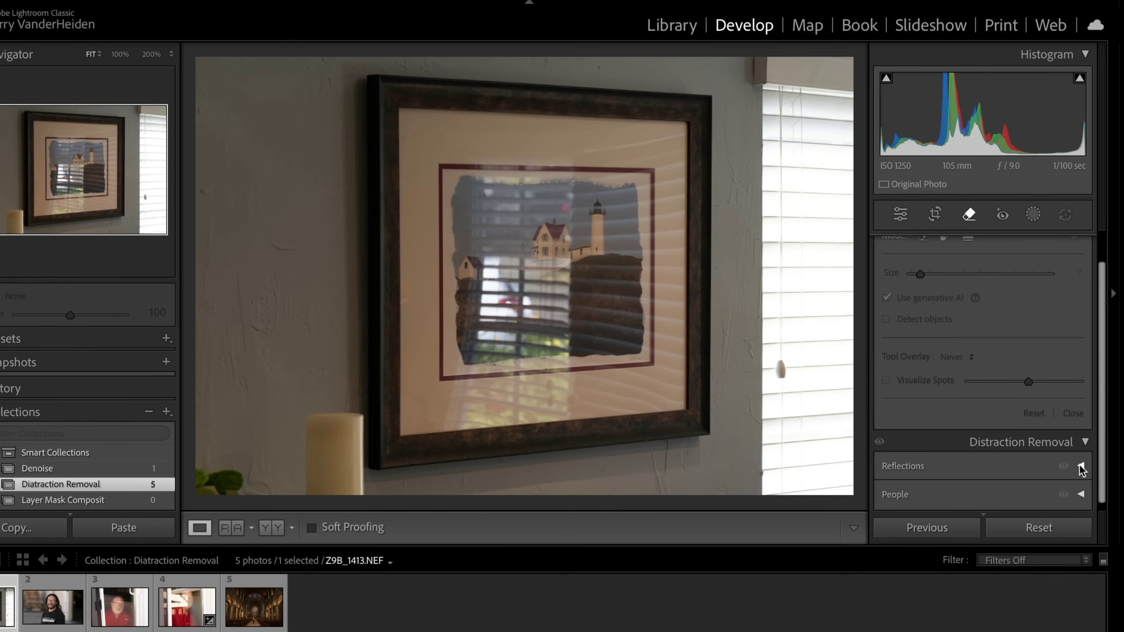
pyautogui.scroll(-1, 1042, 452)
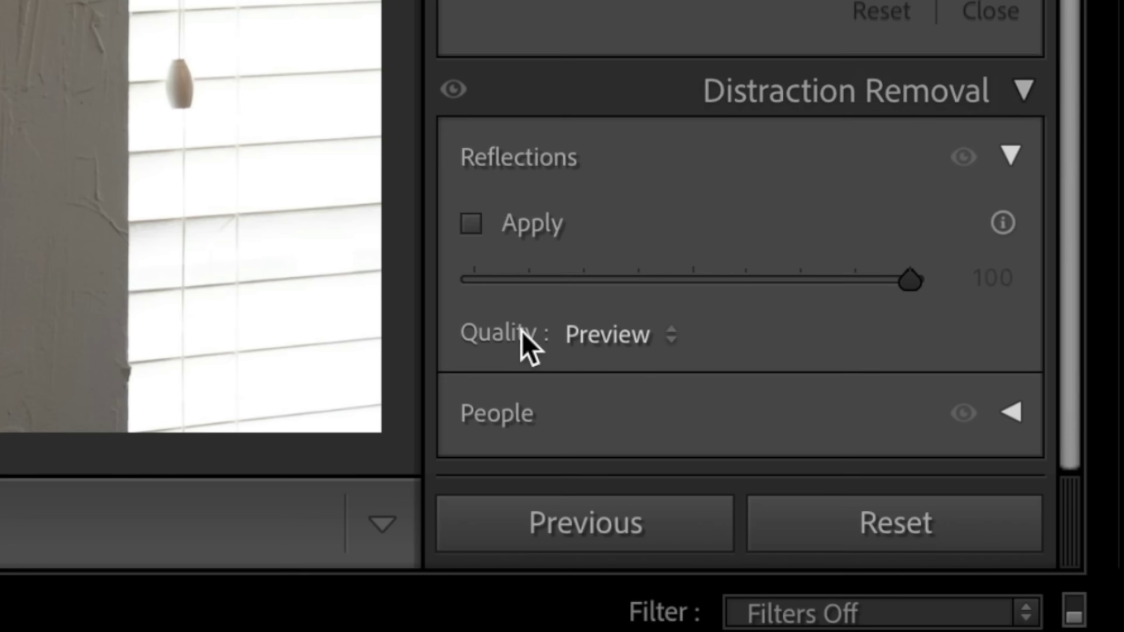
pyautogui.click(678, 344)
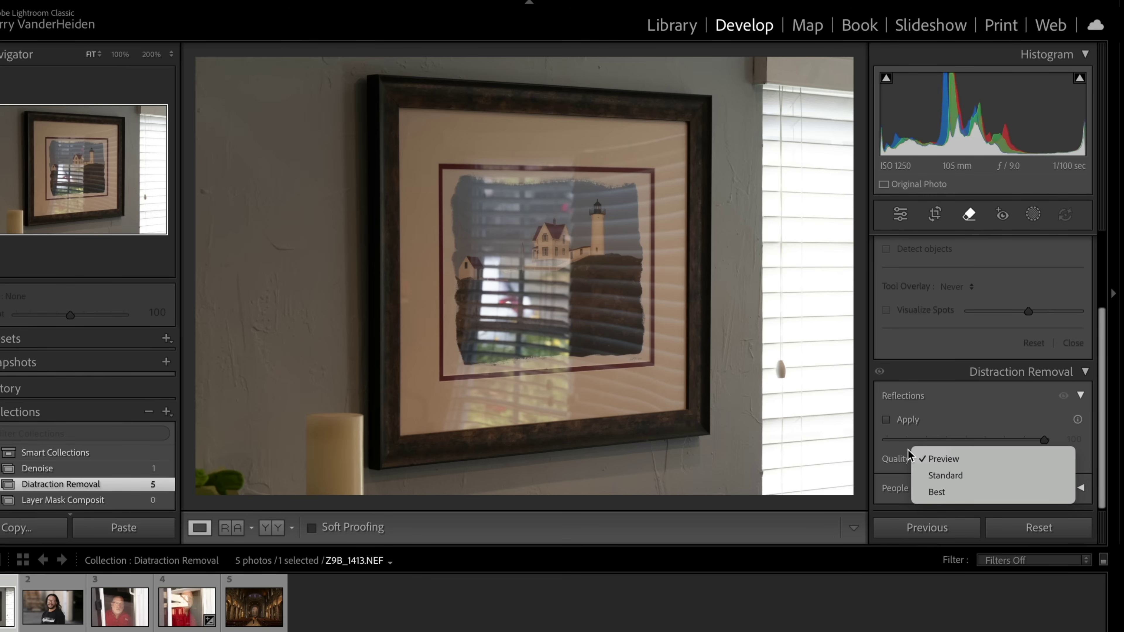
pyautogui.click(889, 421)
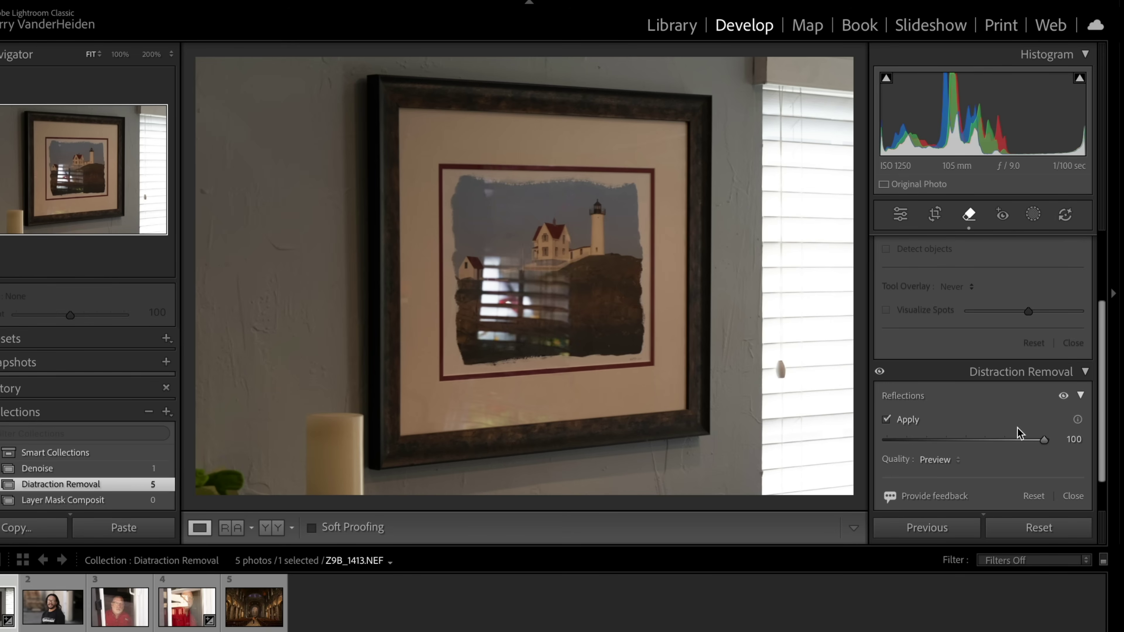
# Test the Reflections amount slider across its range and settle it back at 100.
pyautogui.moveTo(1044, 440); pyautogui.dragTo(978, 443)
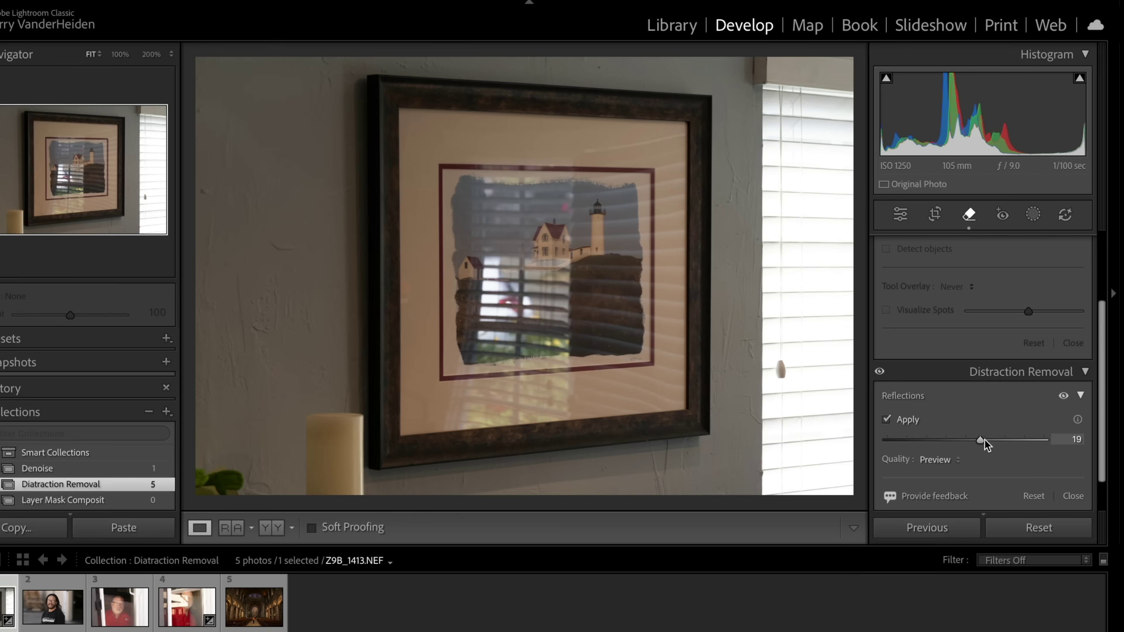
pyautogui.moveTo(982, 439); pyautogui.dragTo(1059, 450)
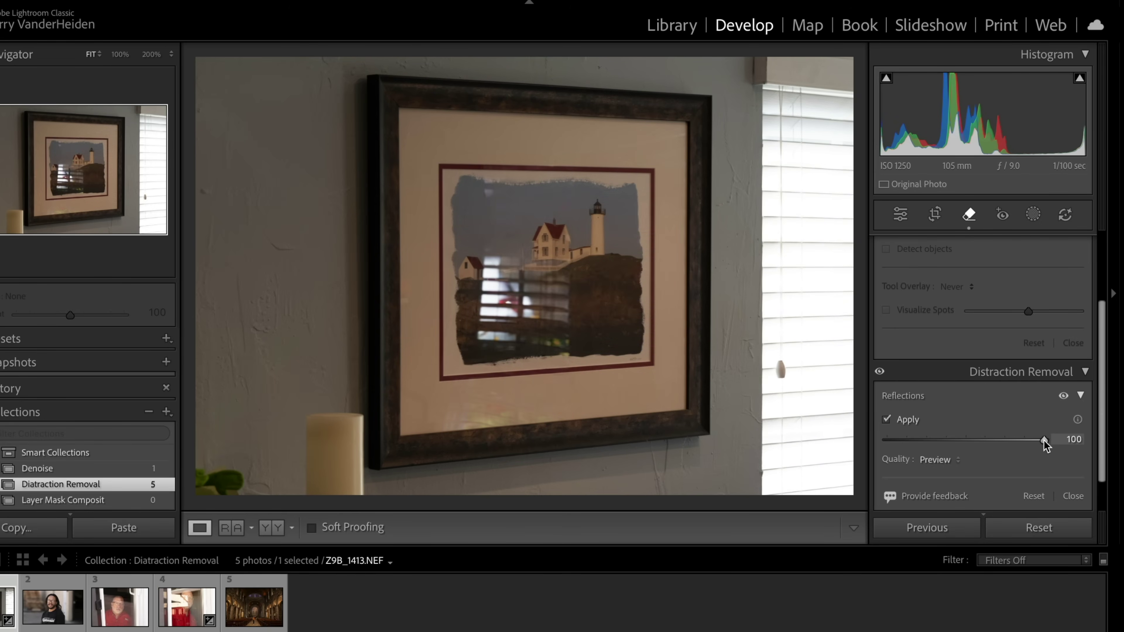
pyautogui.moveTo(1044, 441); pyautogui.dragTo(968, 447)
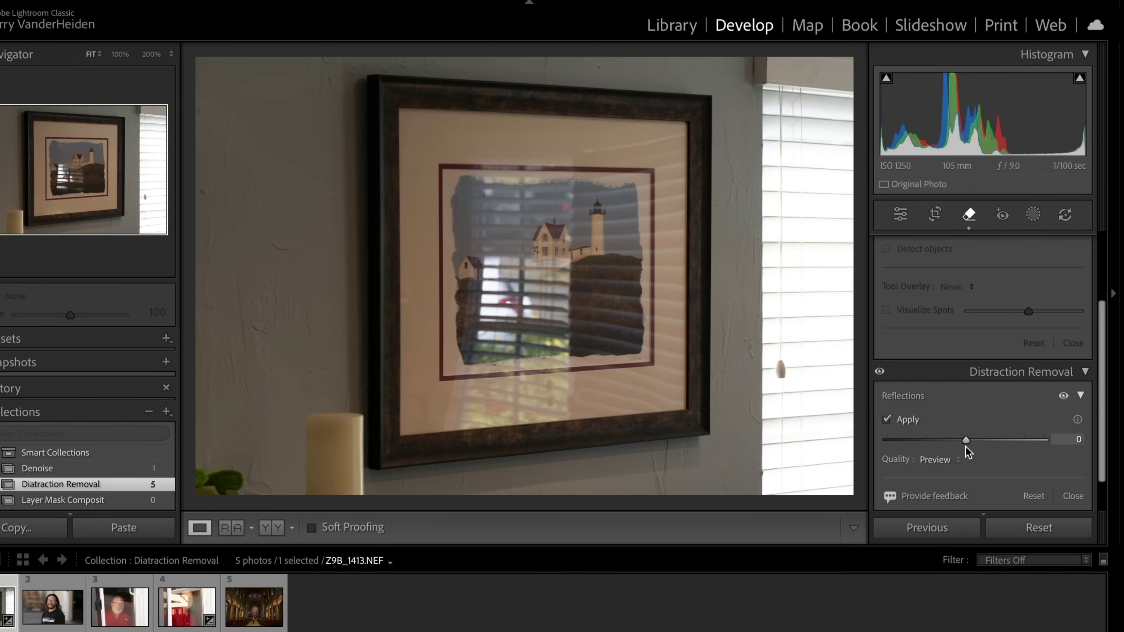
pyautogui.moveTo(966, 447); pyautogui.dragTo(964, 446)
pyautogui.moveTo(967, 447); pyautogui.dragTo(1073, 444)
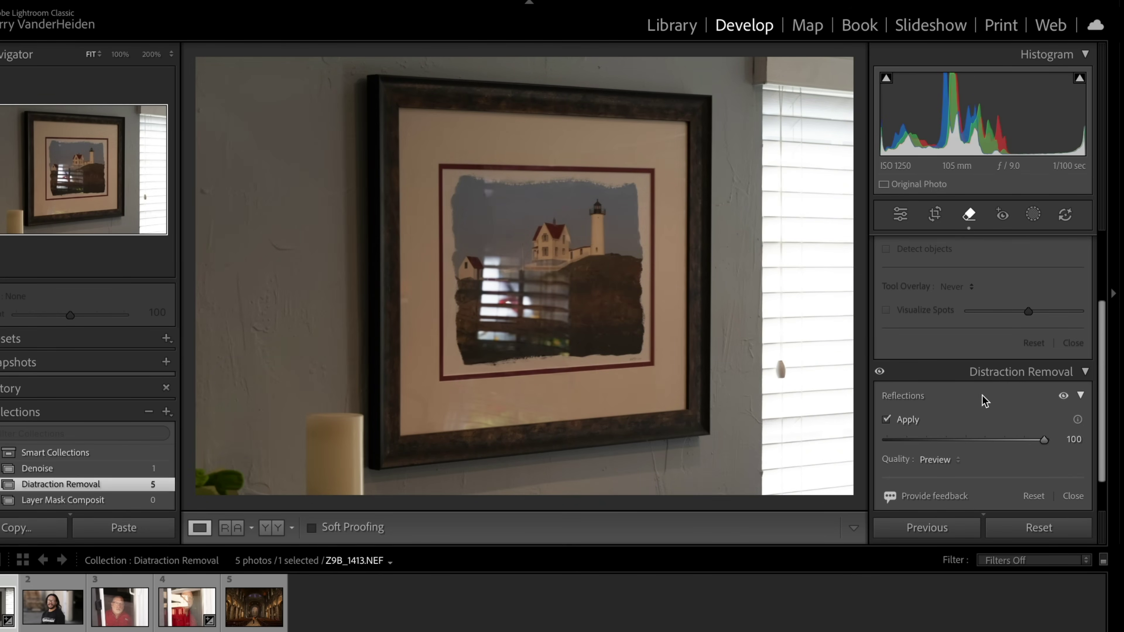
# Toggle the Distraction Removal effect to compare before and after, then open portrait _Z9Z1649.nef.
pyautogui.click(879, 372)
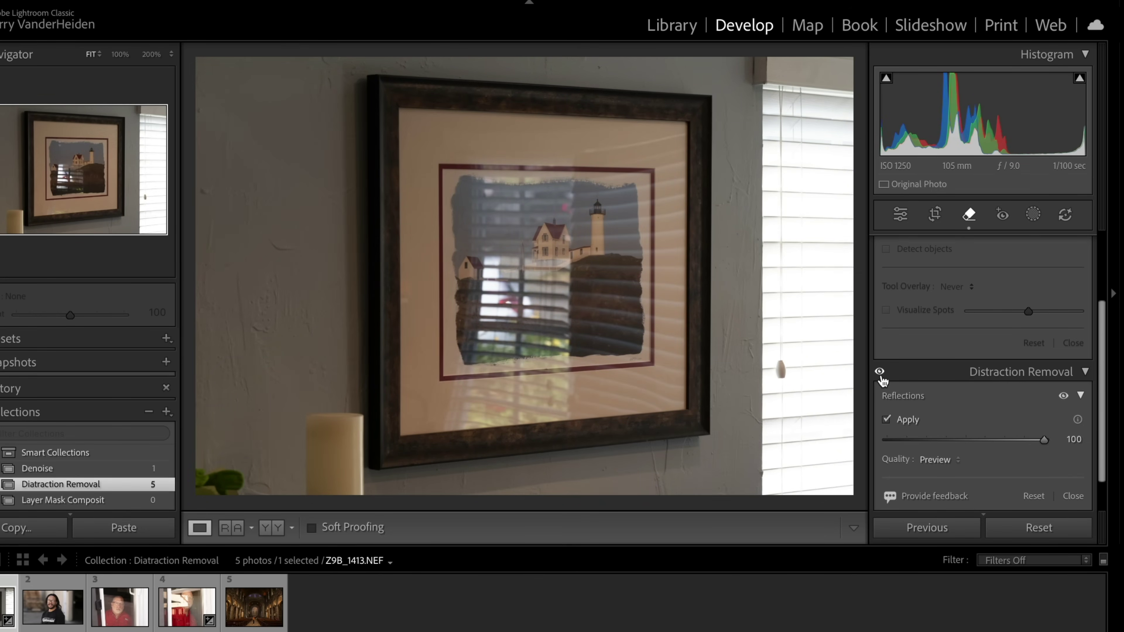
pyautogui.click(879, 372)
pyautogui.click(879, 372)
pyautogui.click(879, 372)
pyautogui.click(879, 372)
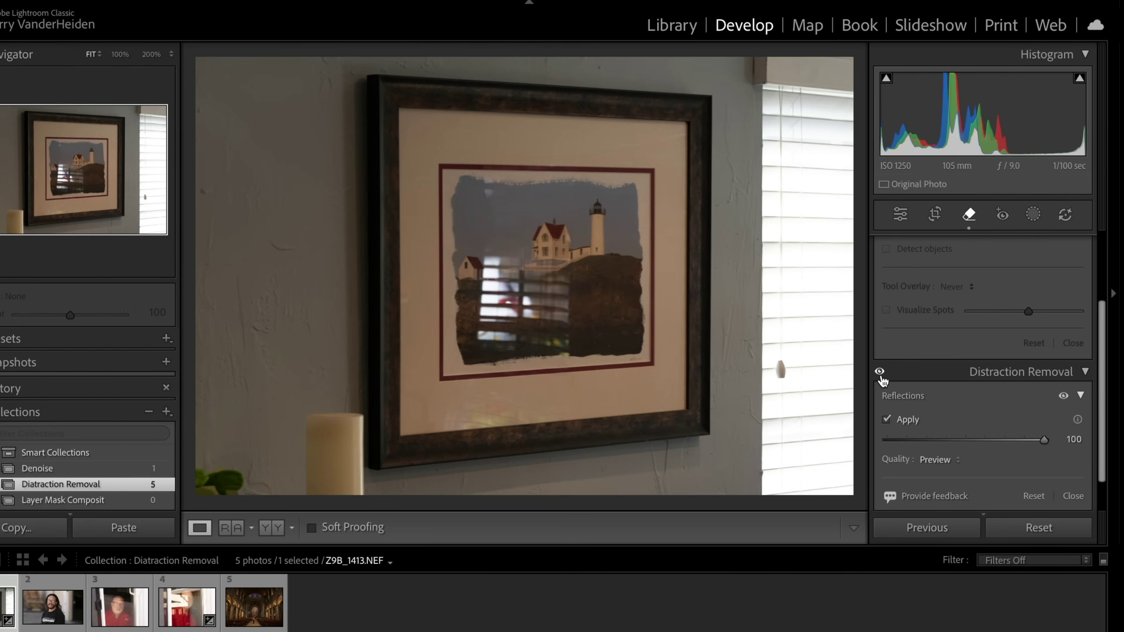
pyautogui.click(53, 606)
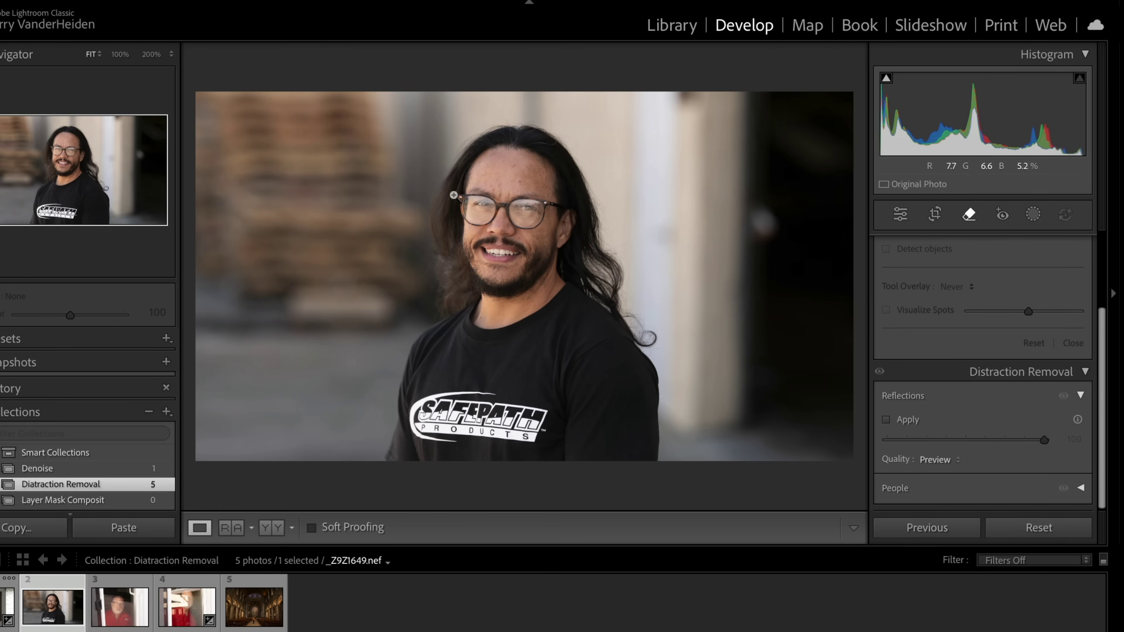
# Zoom to 100% on the glasses and apply Reflections removal at 100 to clear their glare.
pyautogui.click(502, 235)
pyautogui.moveTo(509, 198); pyautogui.dragTo(562, 456)
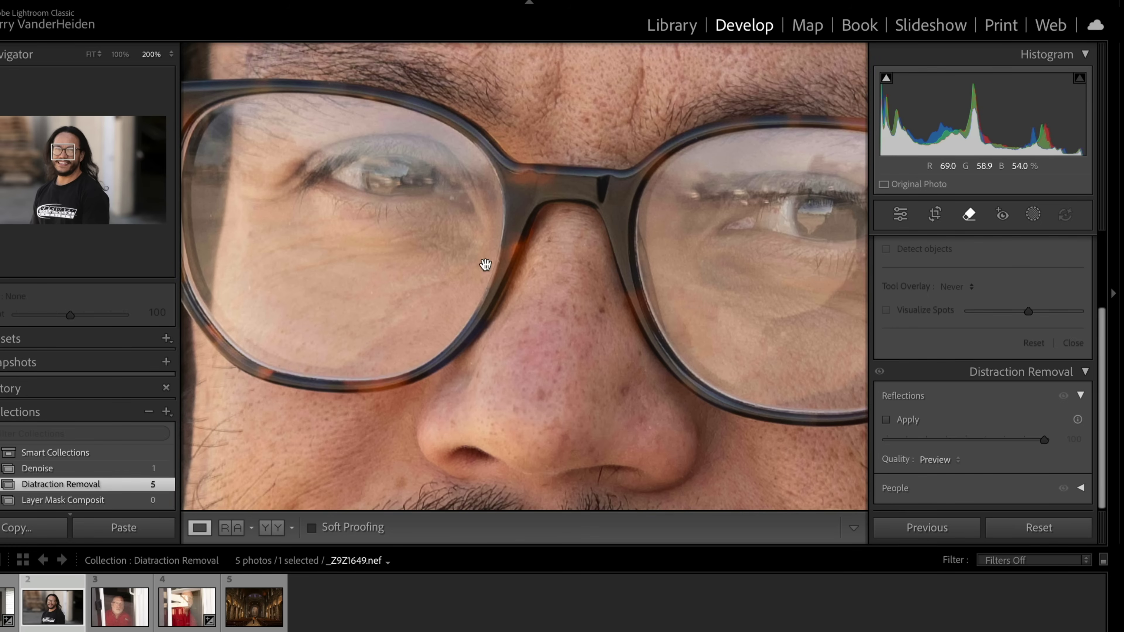
pyautogui.click(119, 55)
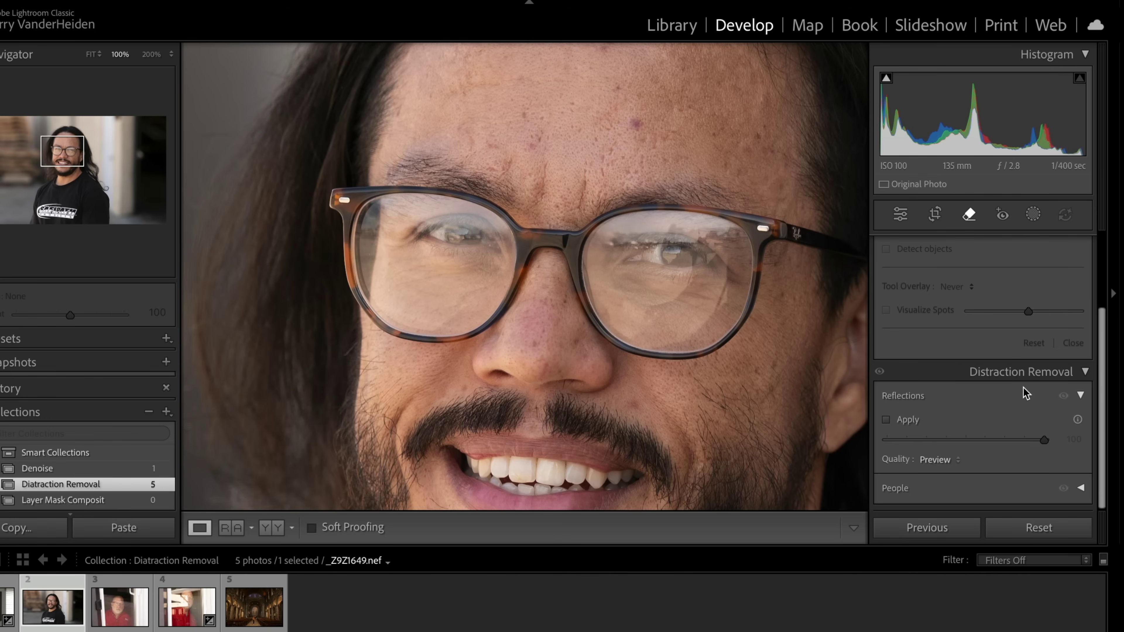
pyautogui.click(887, 420)
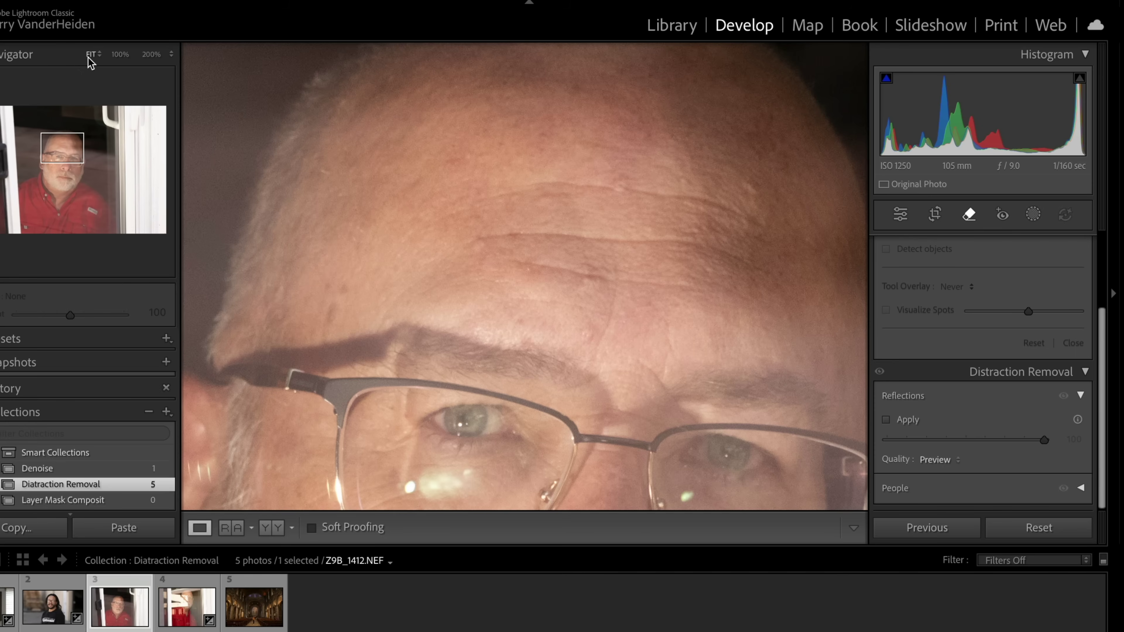
# Fit Z9B_1412.NEF in view, keep its reflection removal at 100, and open Z9B_1411.NEF.
pyautogui.click(89, 58)
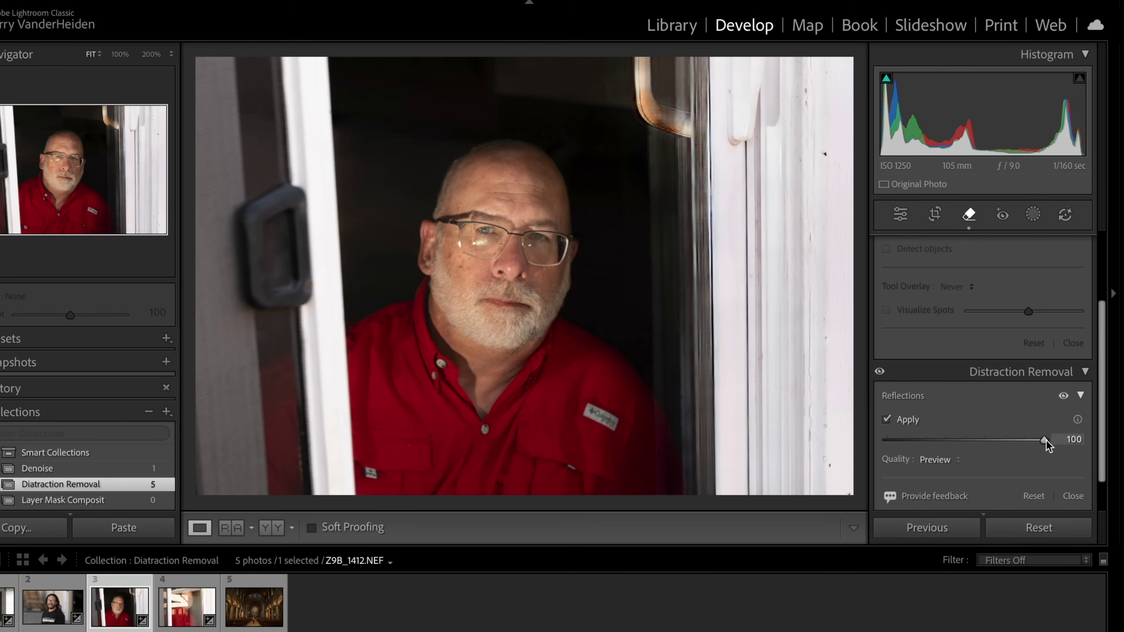
pyautogui.moveTo(1046, 443)
pyautogui.mouseDown()
pyautogui.moveTo(874, 442)
pyautogui.moveTo(1065, 452)
pyautogui.mouseUp()
pyautogui.click(189, 615)
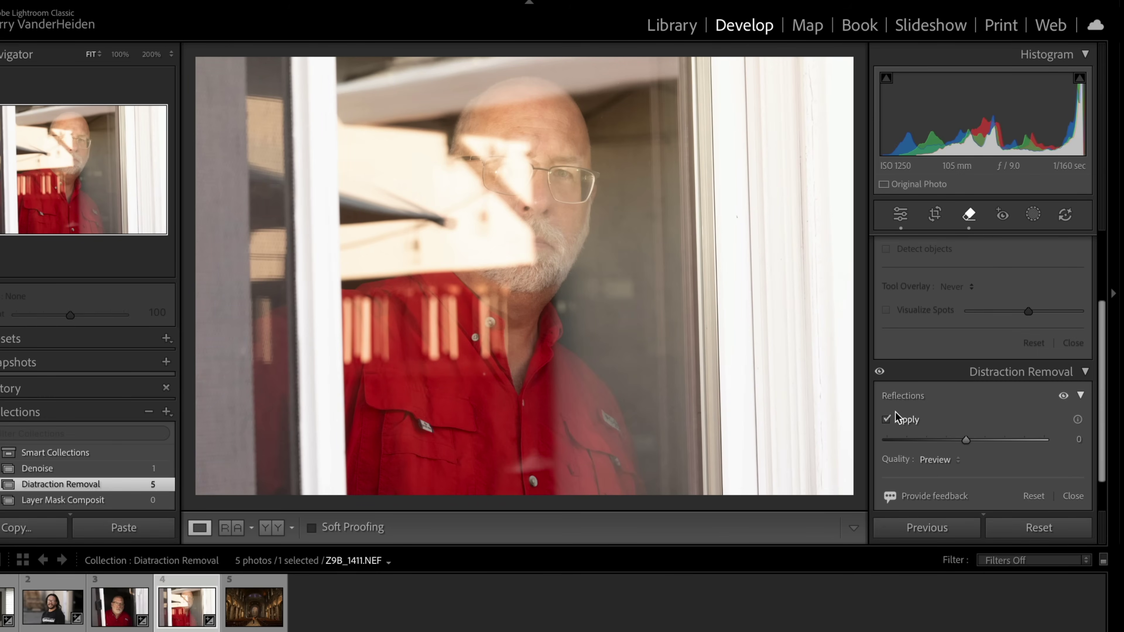
# Toggle Reflections removal off and back on for Z9B_1411.NEF to compare the result.
pyautogui.click(887, 419)
pyautogui.click(887, 419)
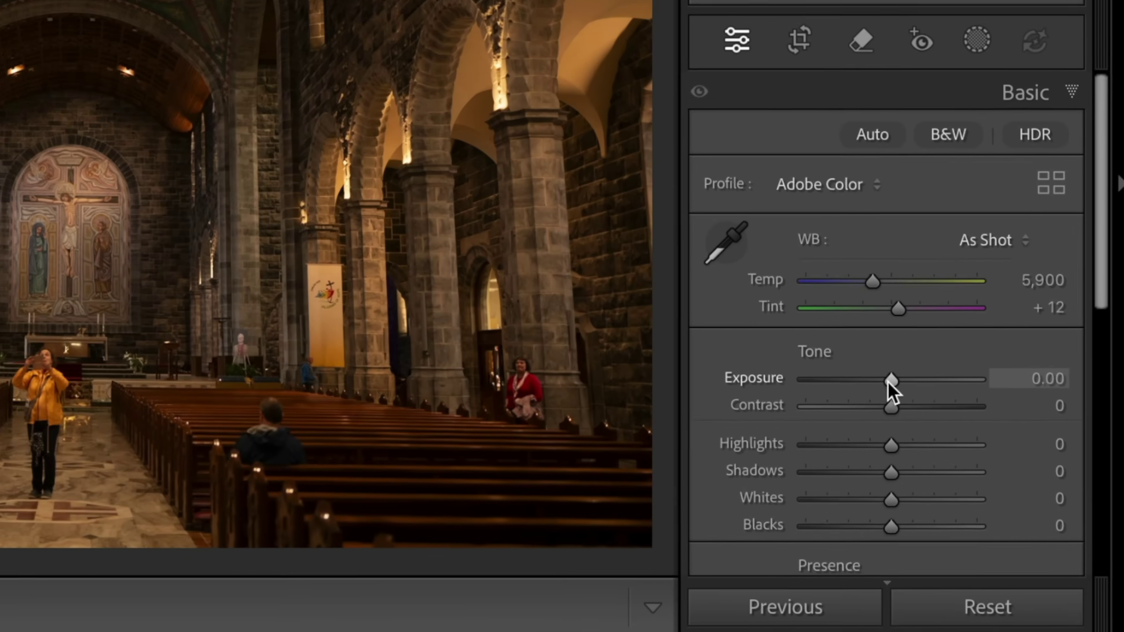
# Set the cathedral photo's Basic panel to Exposure +0.85, Highlights -26 and Shadows +20.
pyautogui.moveTo(889, 382); pyautogui.dragTo(902, 380)
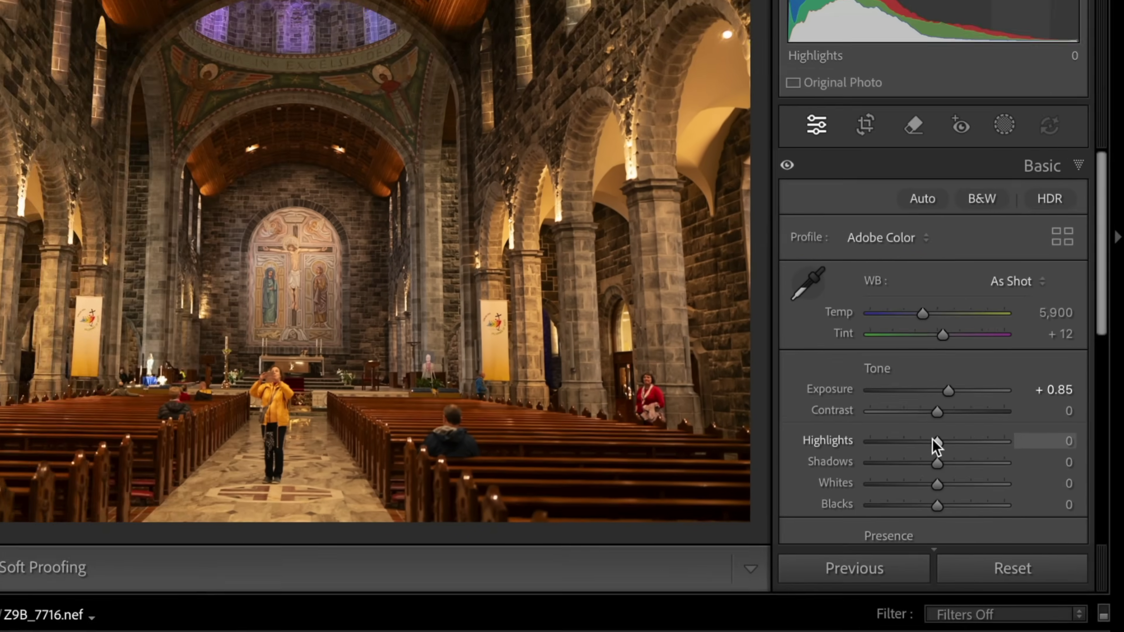
pyautogui.moveTo(880, 444); pyautogui.dragTo(878, 444)
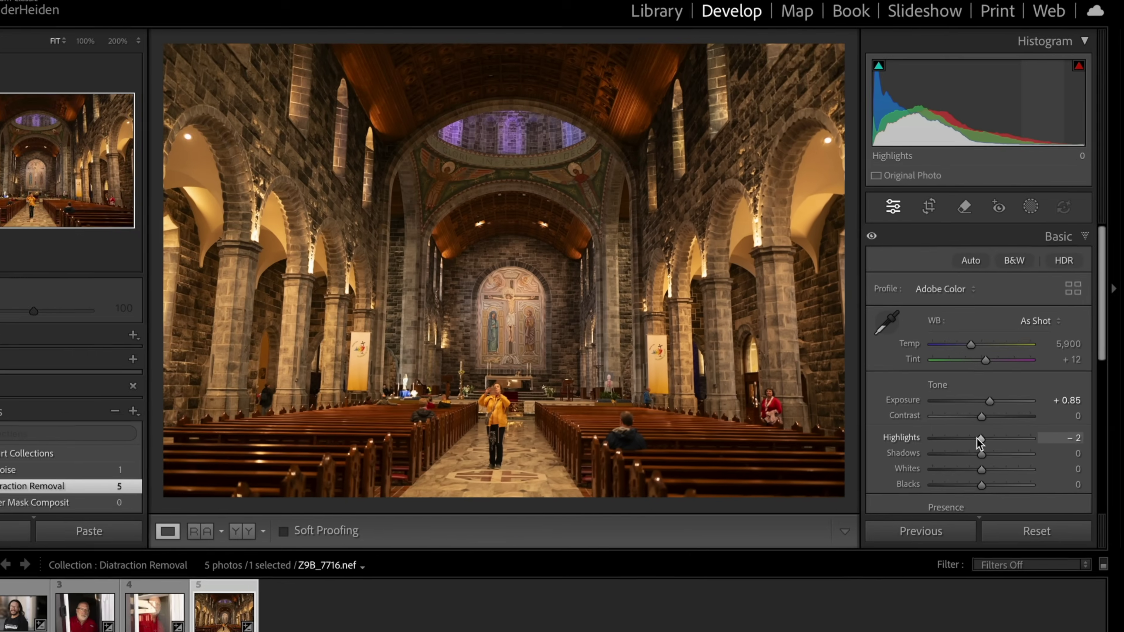
pyautogui.moveTo(976, 437); pyautogui.dragTo(969, 438)
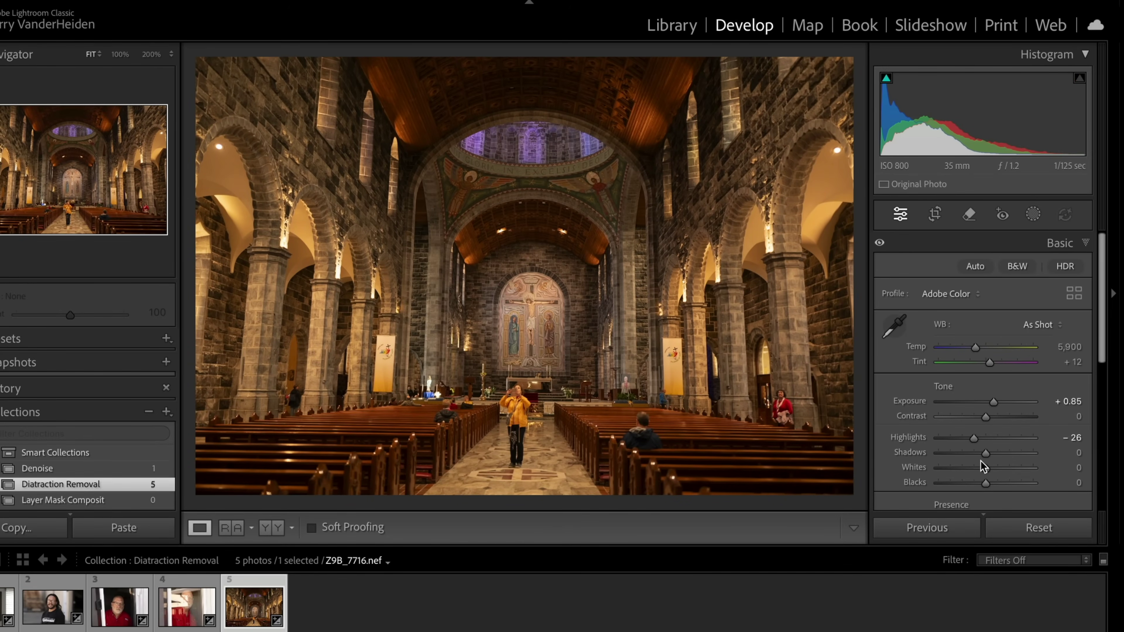
pyautogui.moveTo(989, 455); pyautogui.dragTo(996, 455)
# Straighten the cathedral photo with the Angle level tool along the pew edge to -0.49°.
pyautogui.click(935, 215)
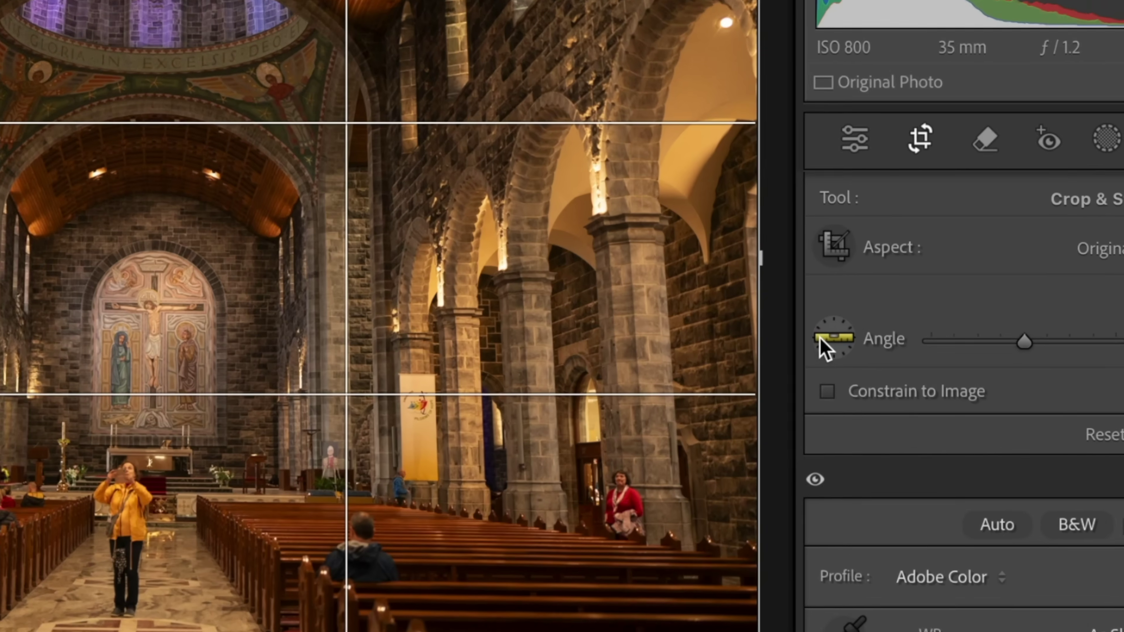
pyautogui.click(884, 320)
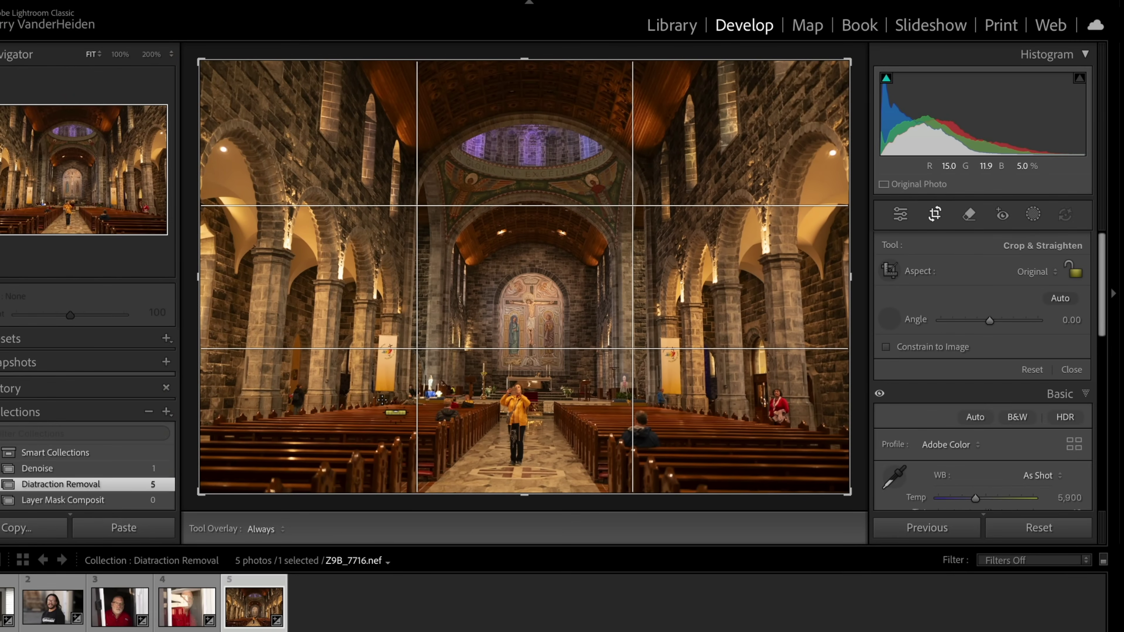
pyautogui.moveTo(381, 400); pyautogui.dragTo(715, 401)
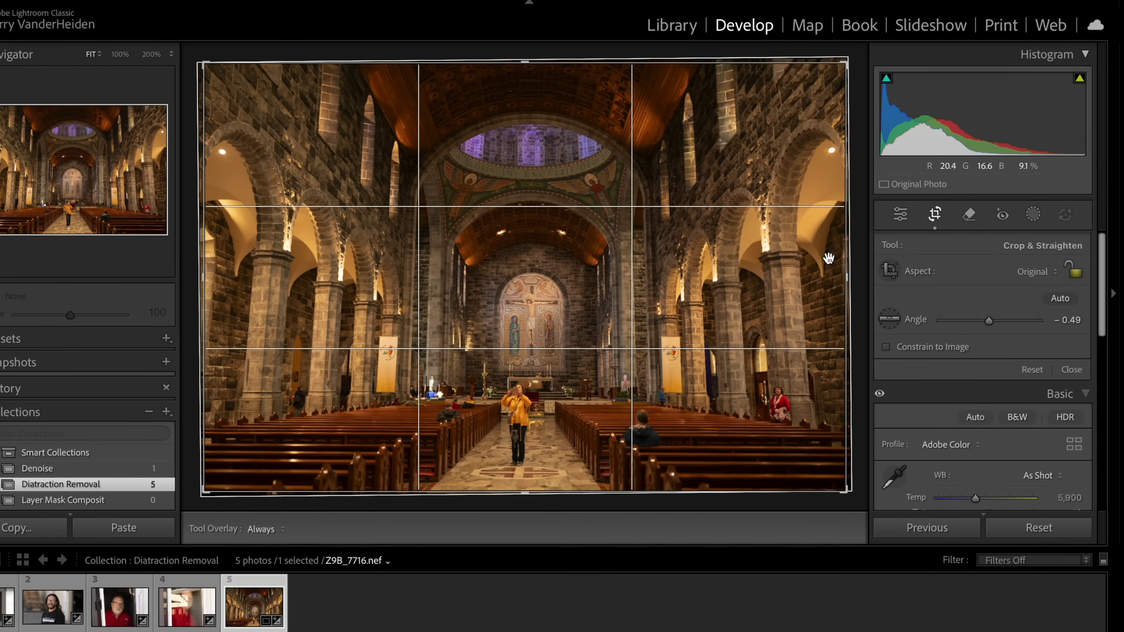
# Apply the crop, create virtual copy Z9B_7716.nef / Copy 3, and compare it with the original.
pyautogui.press('Return')
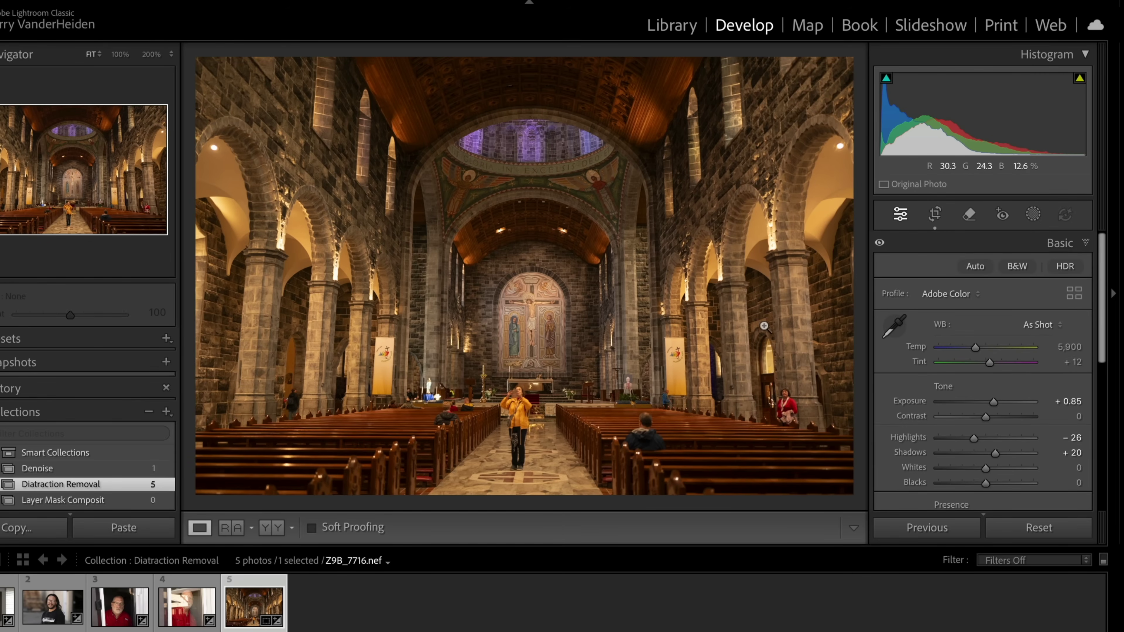
pyautogui.rightClick(474, 290)
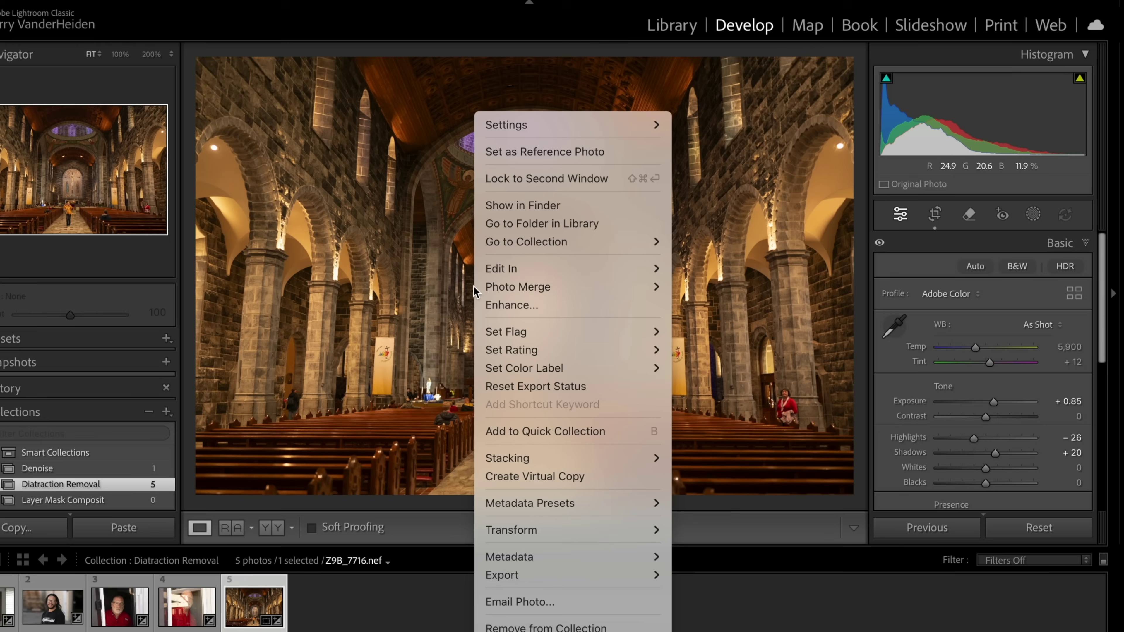
pyautogui.click(526, 476)
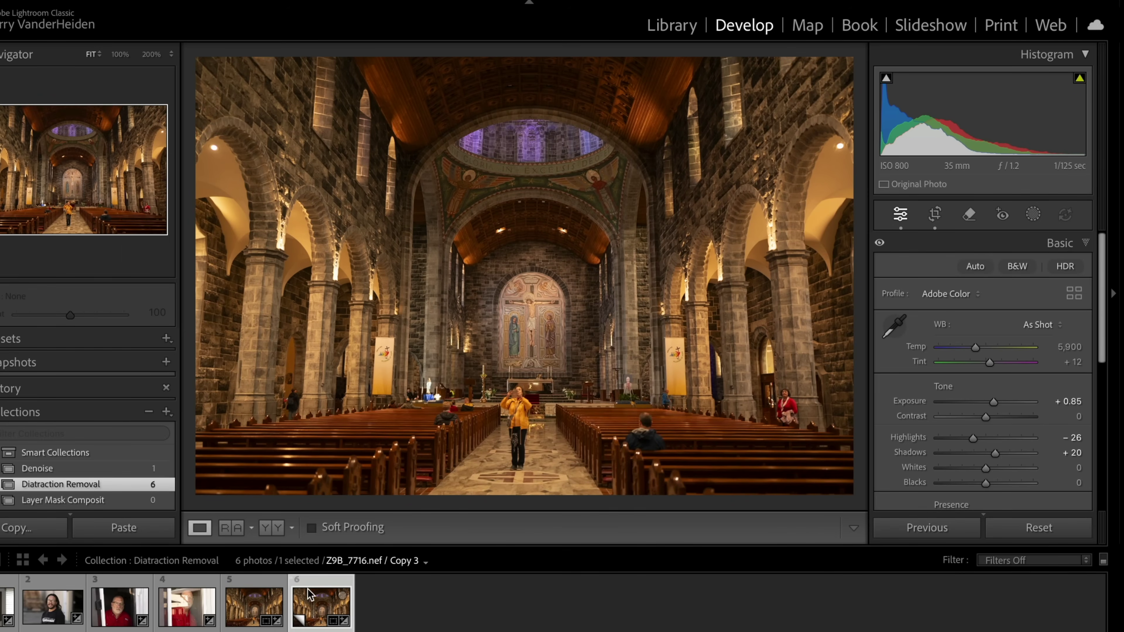
pyautogui.click(256, 618)
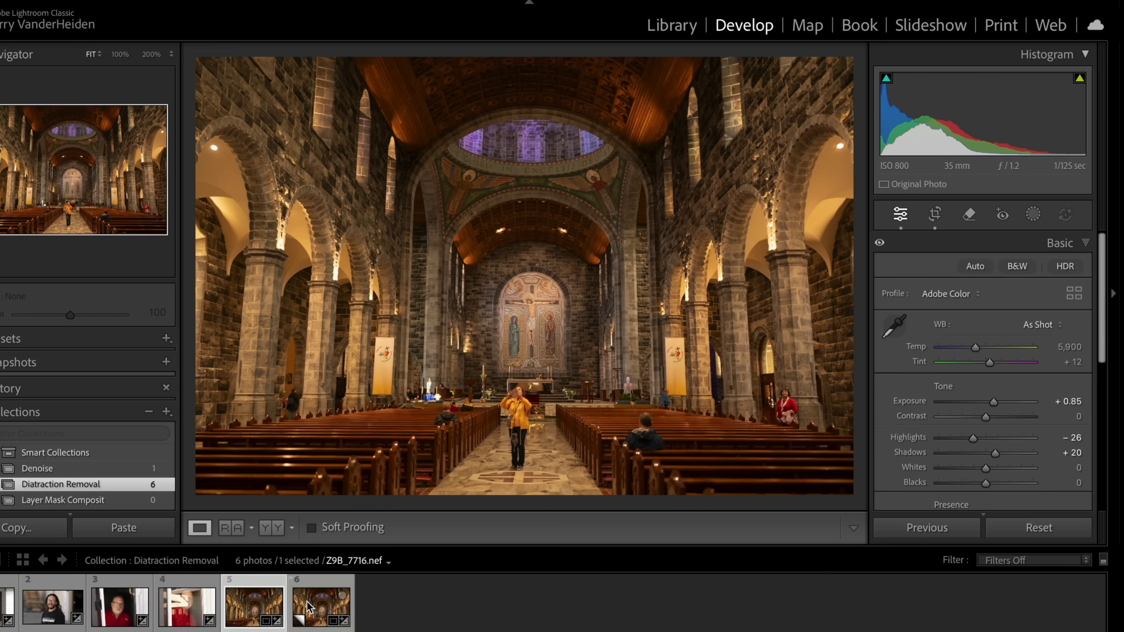
pyautogui.click(321, 604)
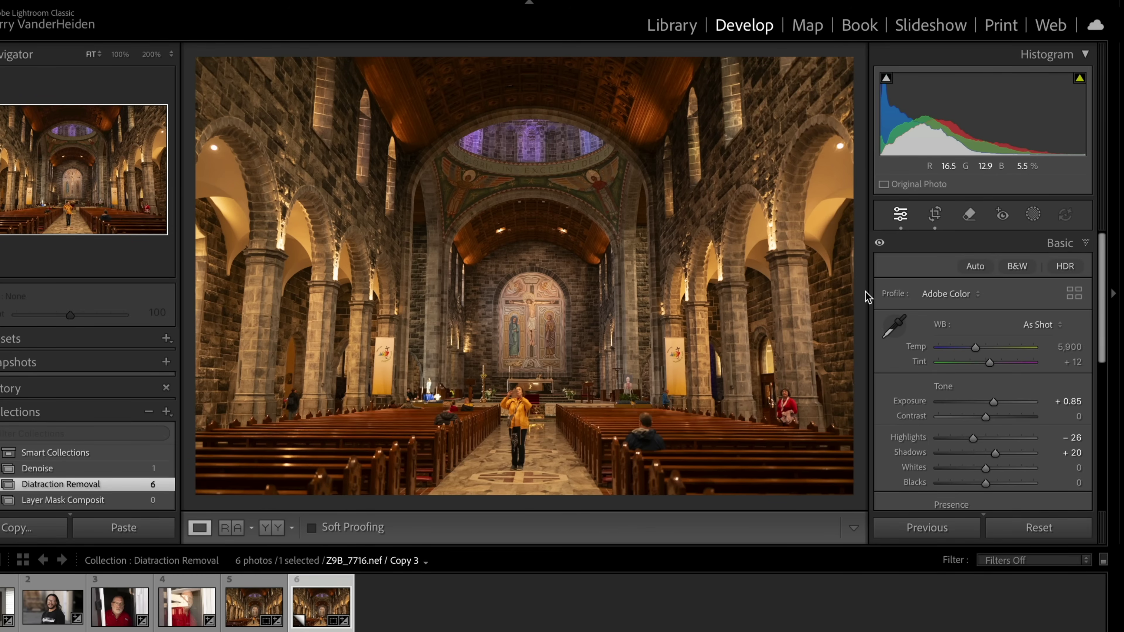
# Run People detection in the Remove tool's Distraction Removal to mask visitors in red, checking at 100%.
pyautogui.click(969, 221)
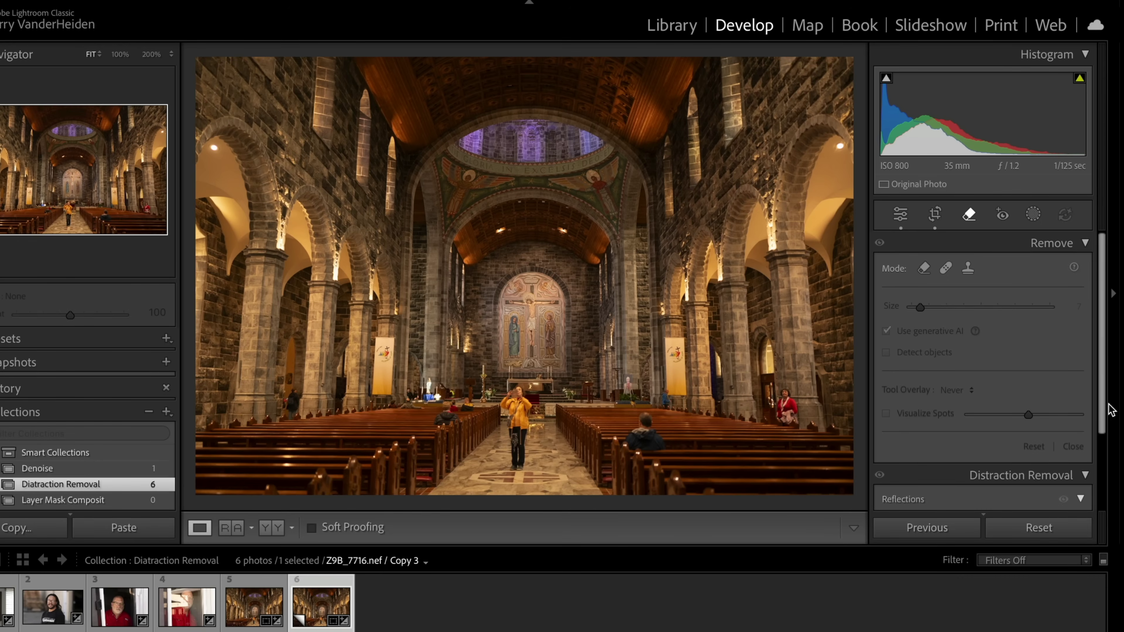
pyautogui.moveTo(1105, 402); pyautogui.dragTo(1104, 492)
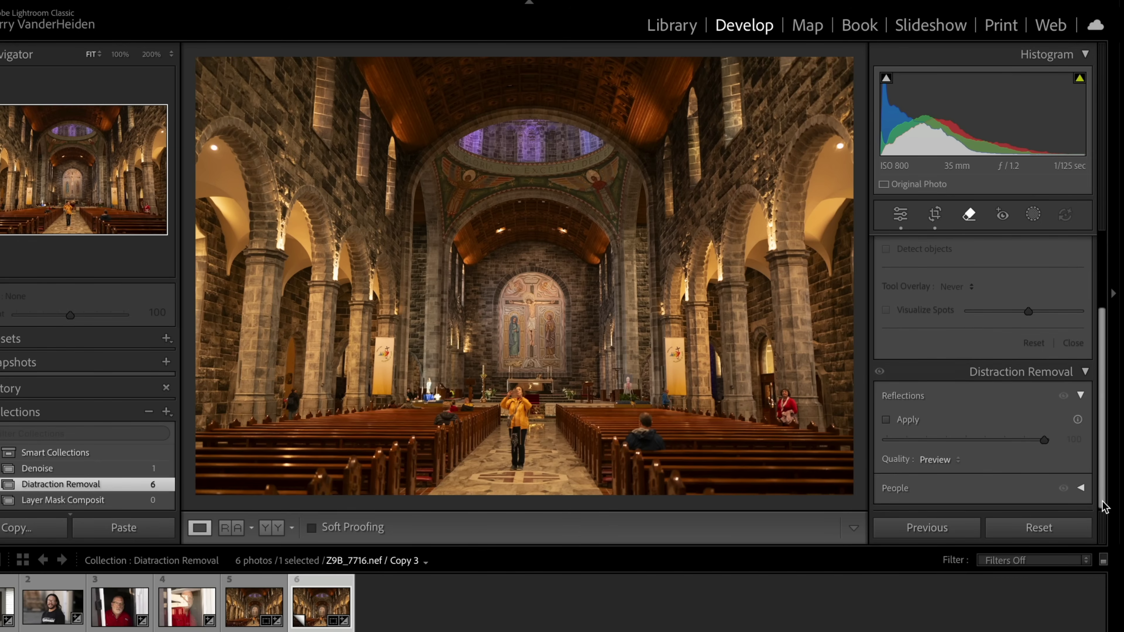
pyautogui.click(1080, 395)
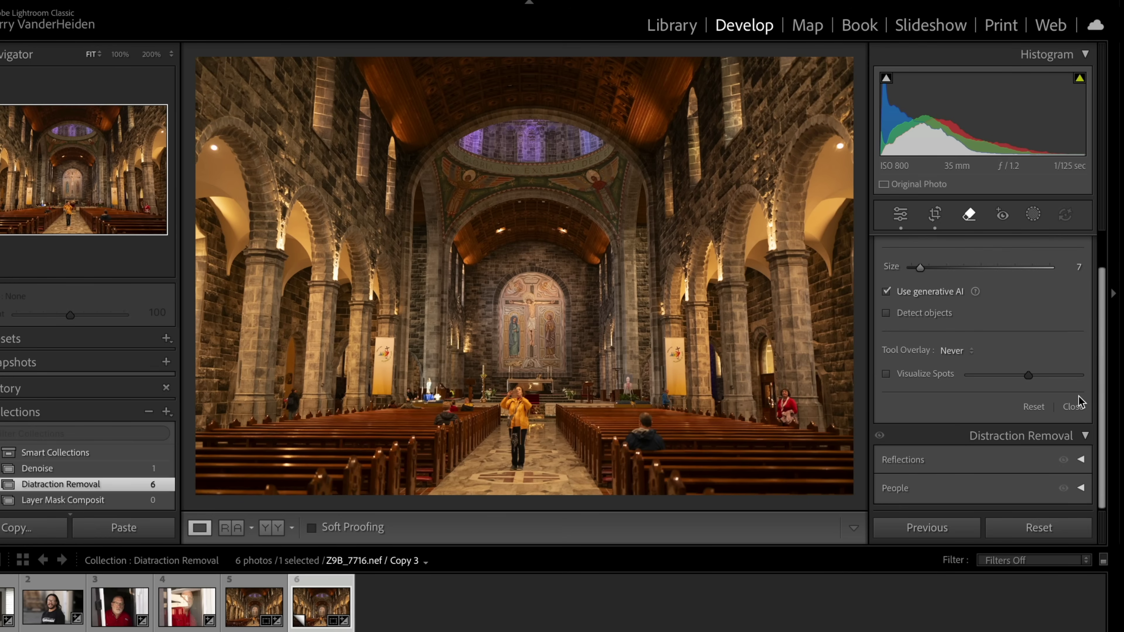
pyautogui.click(1080, 487)
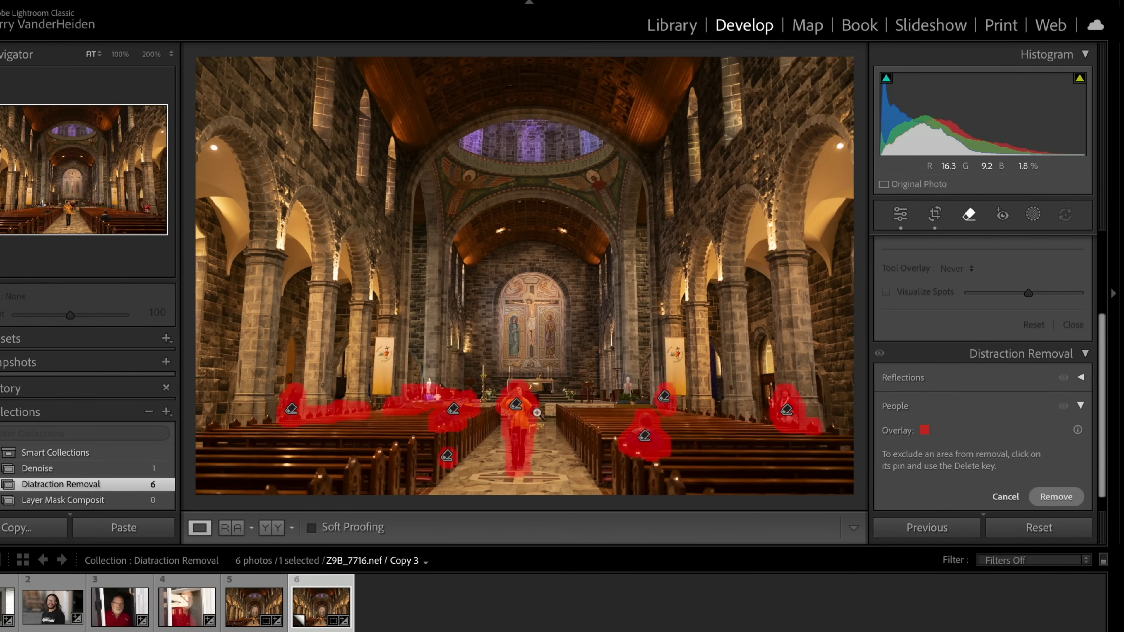
pyautogui.click(630, 409)
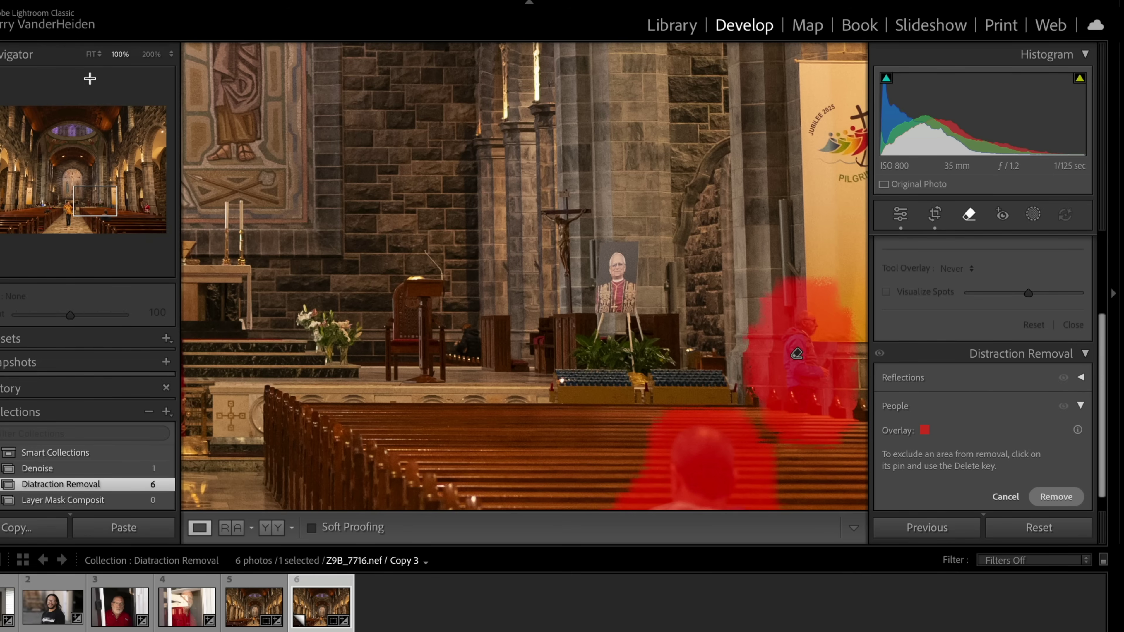
pyautogui.click(98, 55)
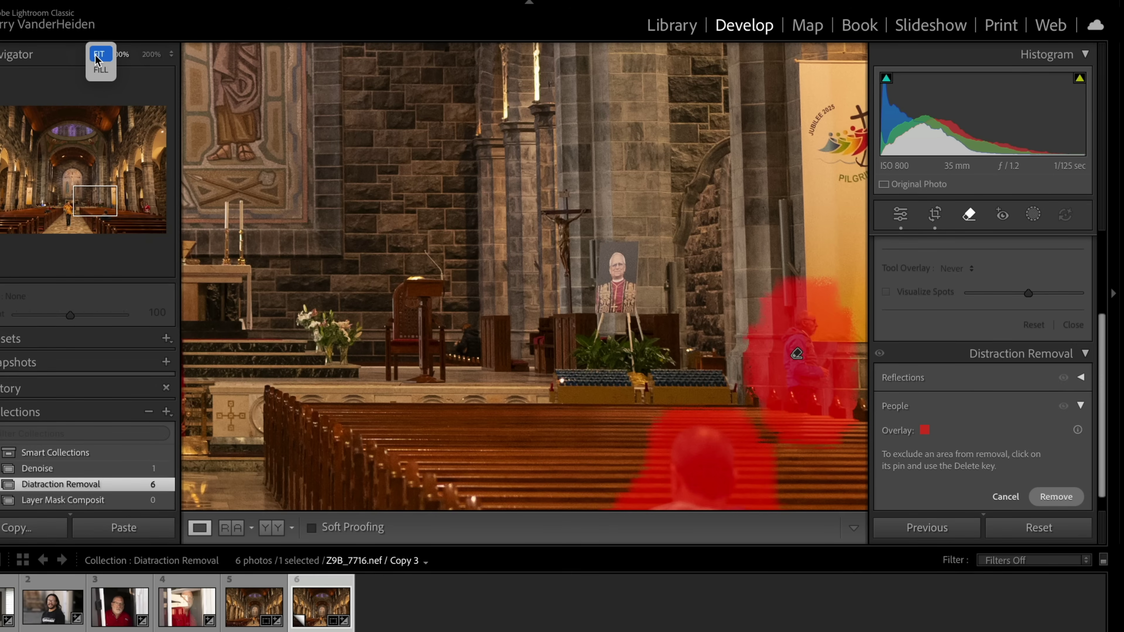
pyautogui.click(97, 55)
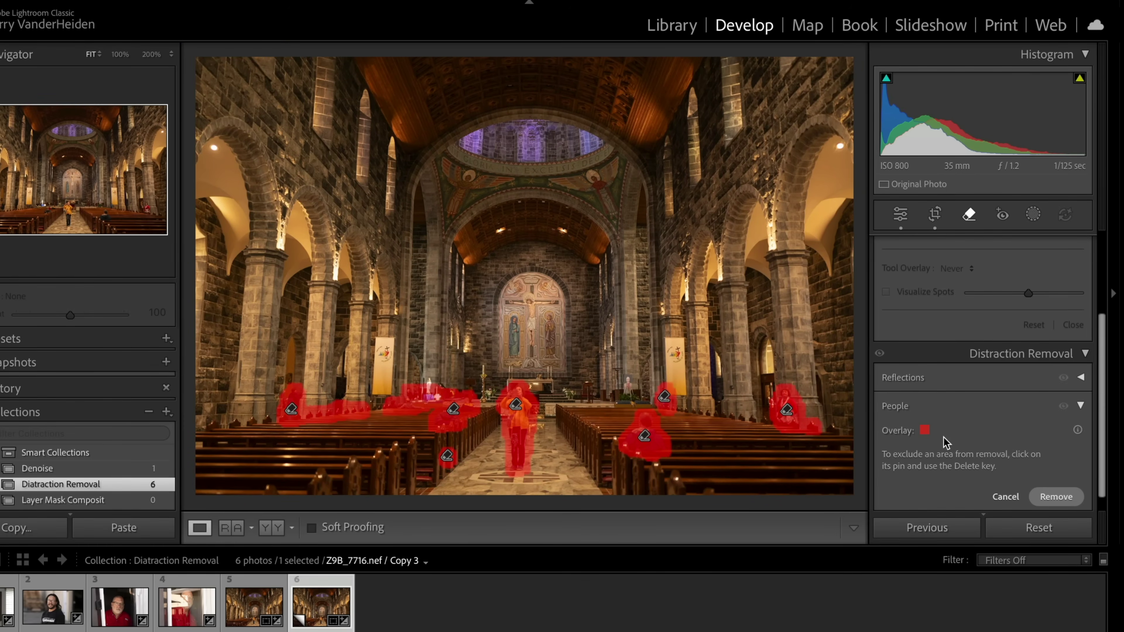
pyautogui.click(924, 431)
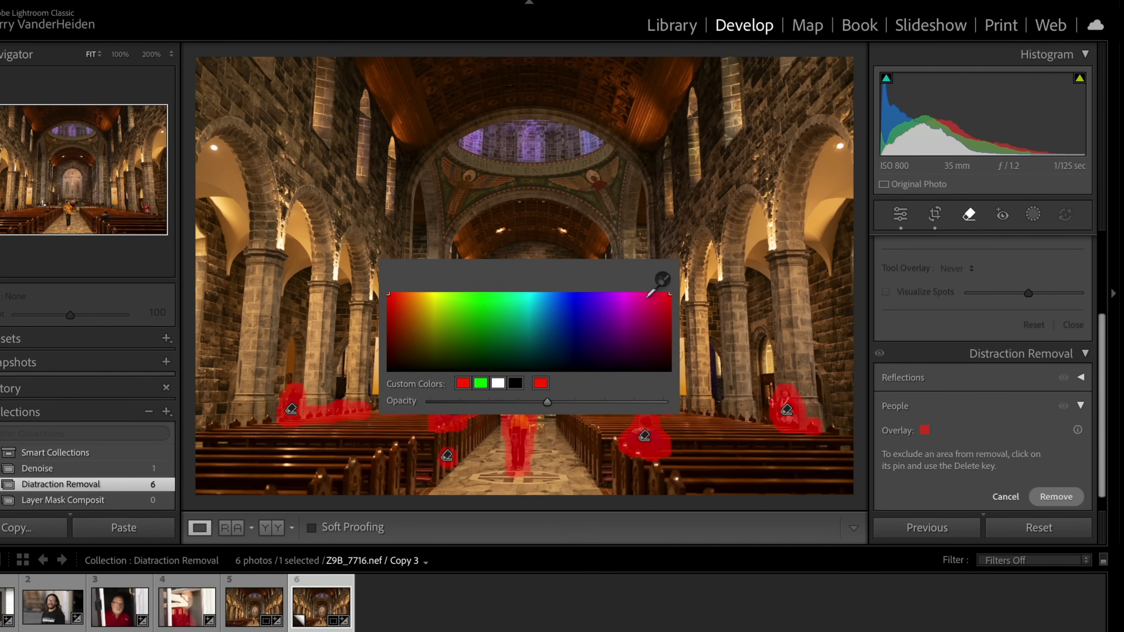
pyautogui.click(509, 308)
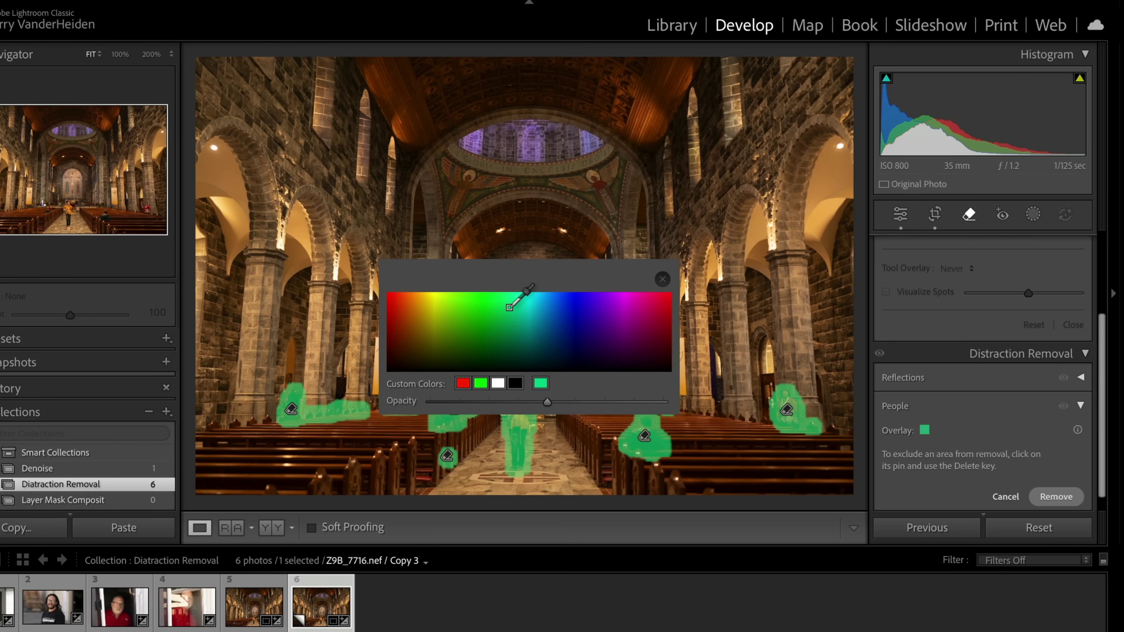
pyautogui.click(663, 280)
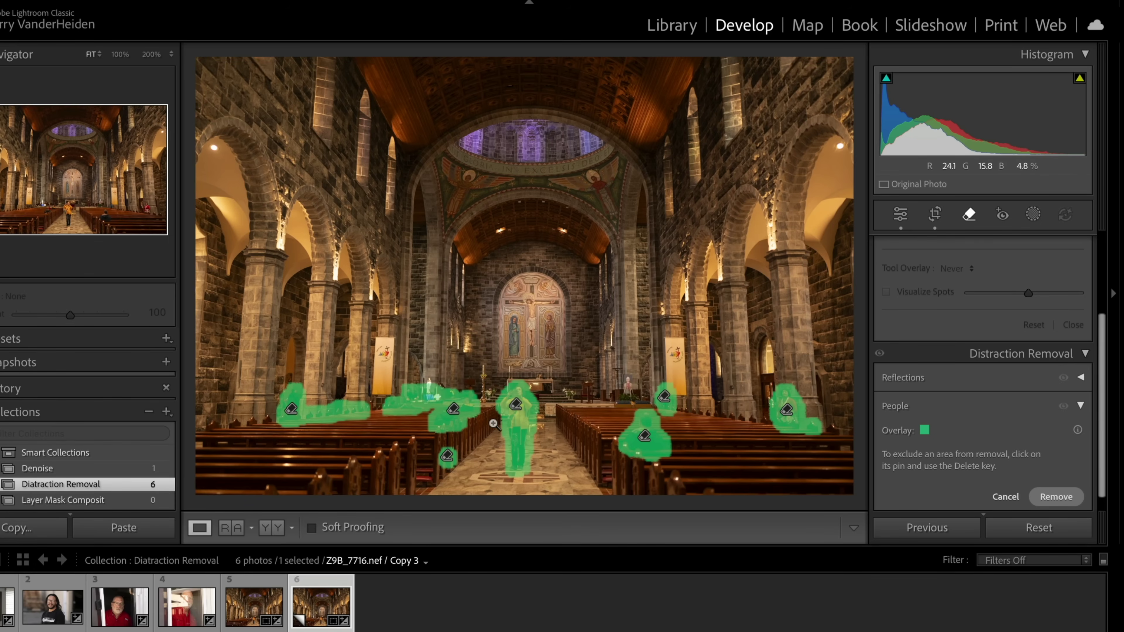
pyautogui.click(924, 430)
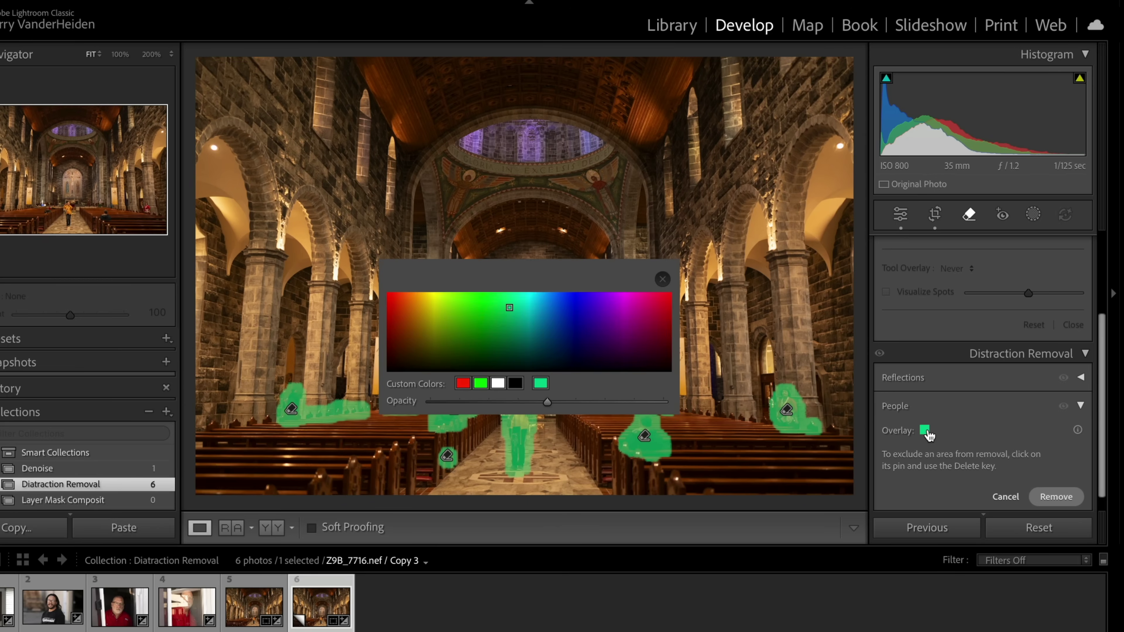
pyautogui.click(392, 304)
pyautogui.moveTo(511, 277); pyautogui.dragTo(510, 281)
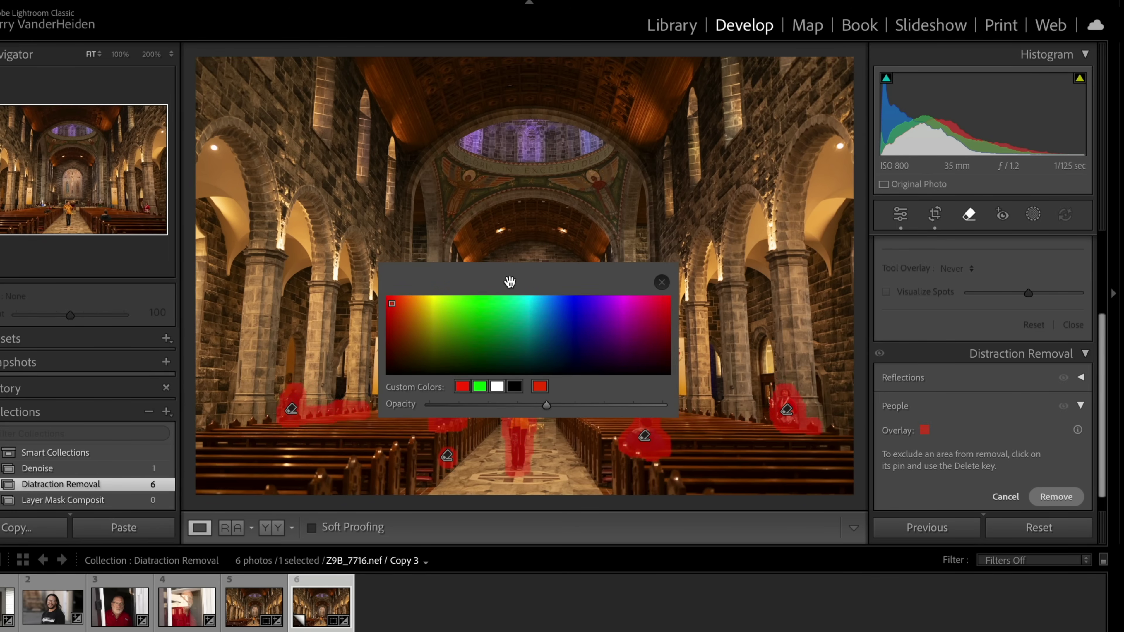
pyautogui.click(662, 282)
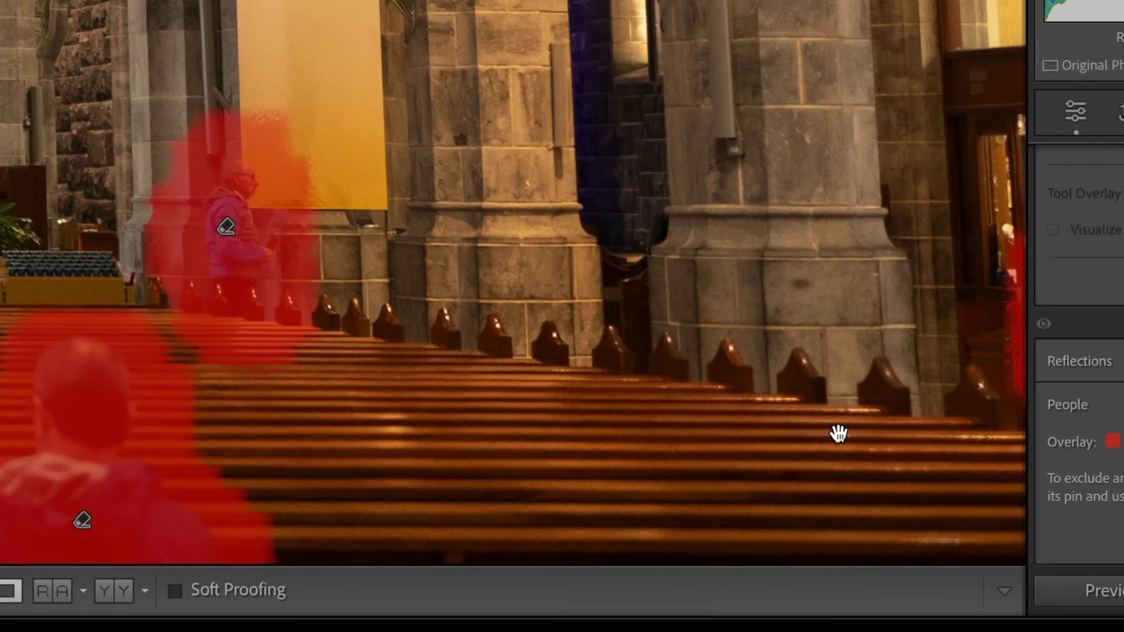
# Check the red-masked detections at 100% and delete the stray spot on the lower-left pews.
pyautogui.moveTo(540, 381); pyautogui.dragTo(273, 353)
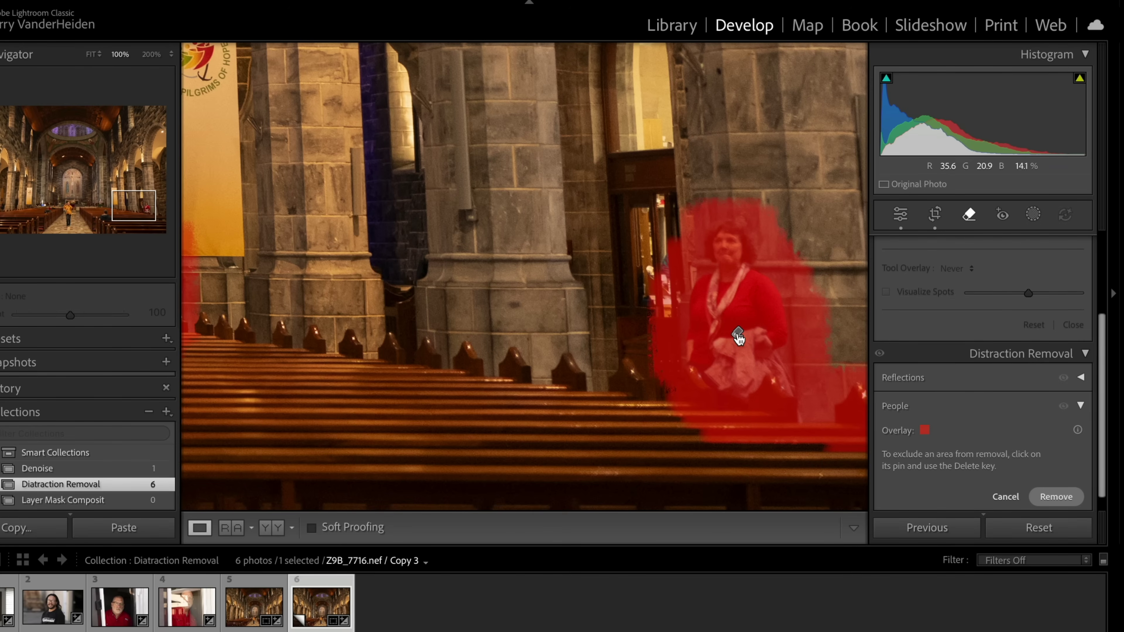
pyautogui.click(737, 336)
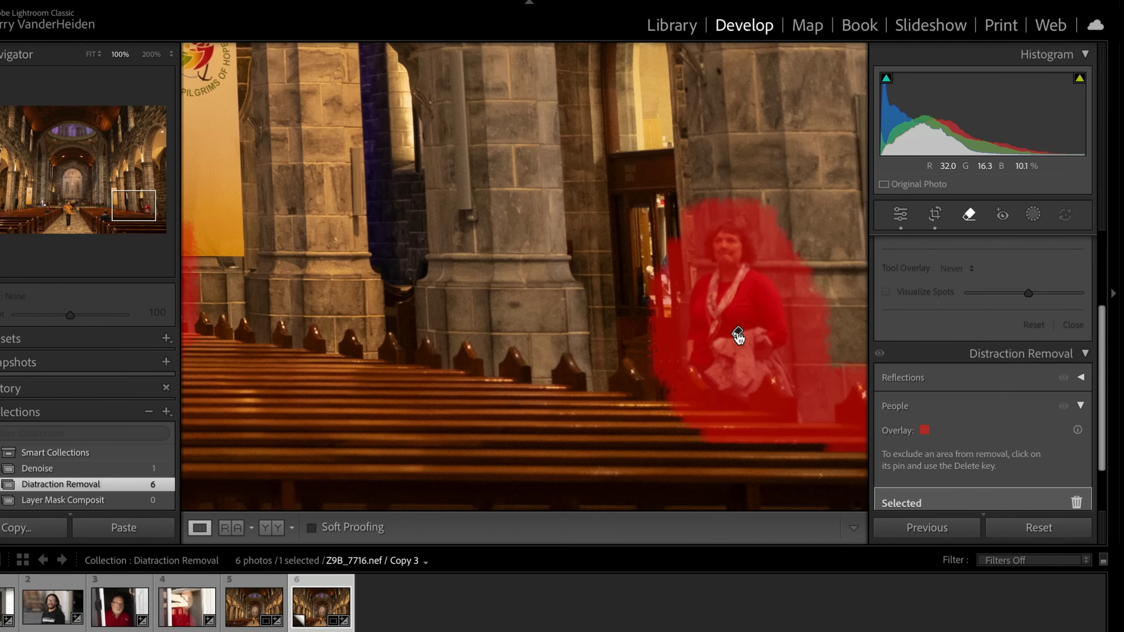
pyautogui.moveTo(1097, 397); pyautogui.dragTo(1094, 442)
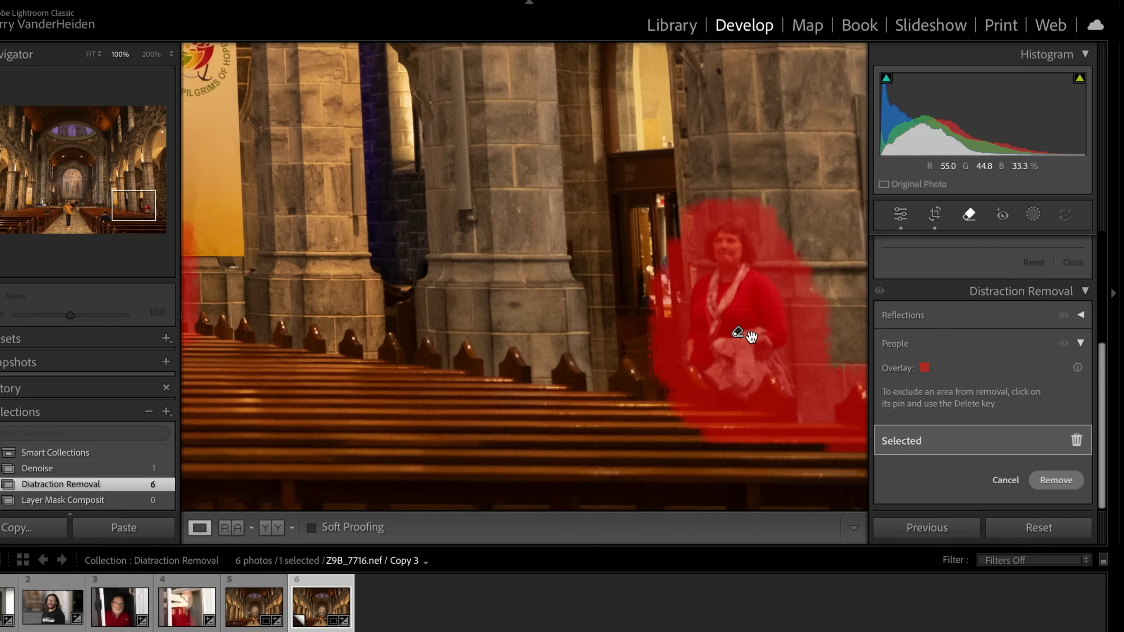
pyautogui.moveTo(364, 374); pyautogui.dragTo(634, 421)
pyautogui.moveTo(416, 403); pyautogui.dragTo(739, 334)
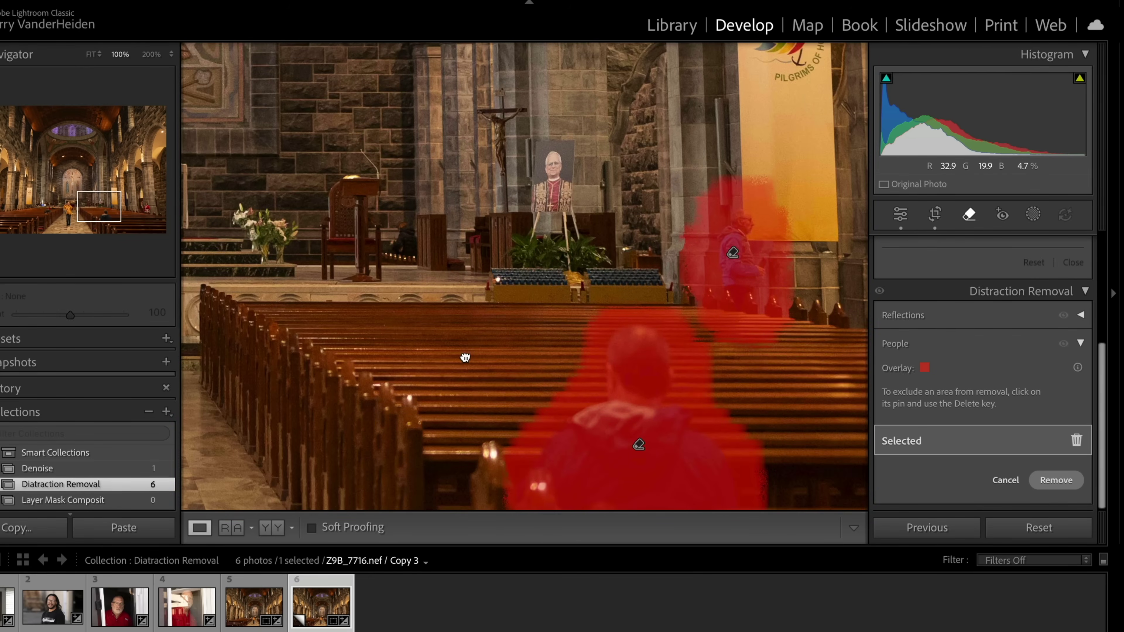
pyautogui.moveTo(465, 358); pyautogui.dragTo(690, 314)
pyautogui.moveTo(479, 311); pyautogui.dragTo(747, 231)
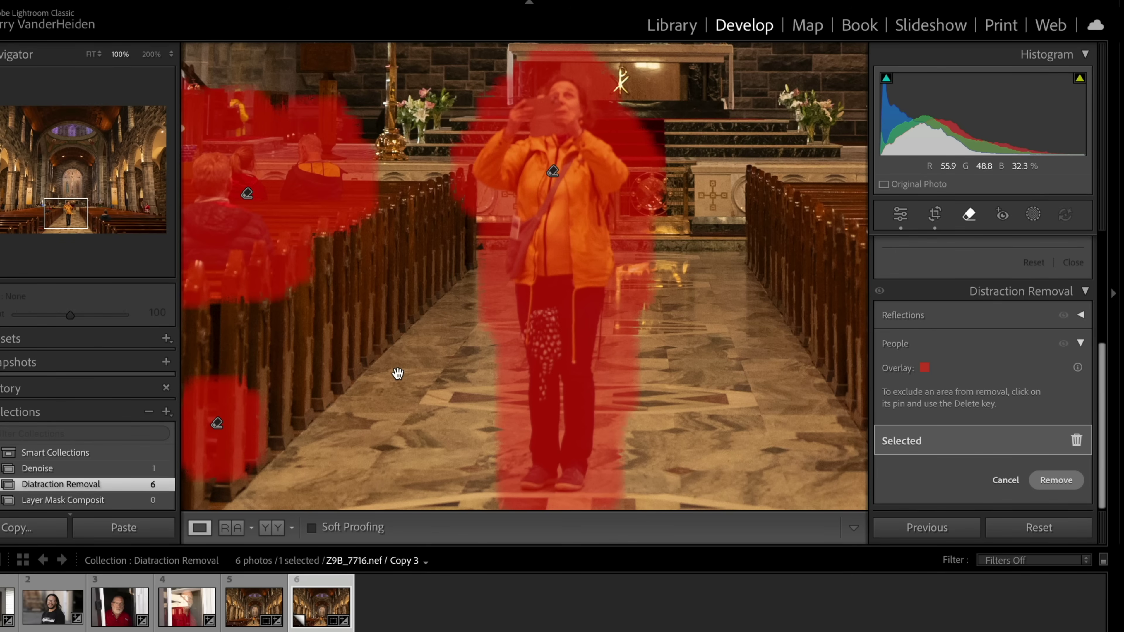
pyautogui.moveTo(398, 373); pyautogui.dragTo(551, 363)
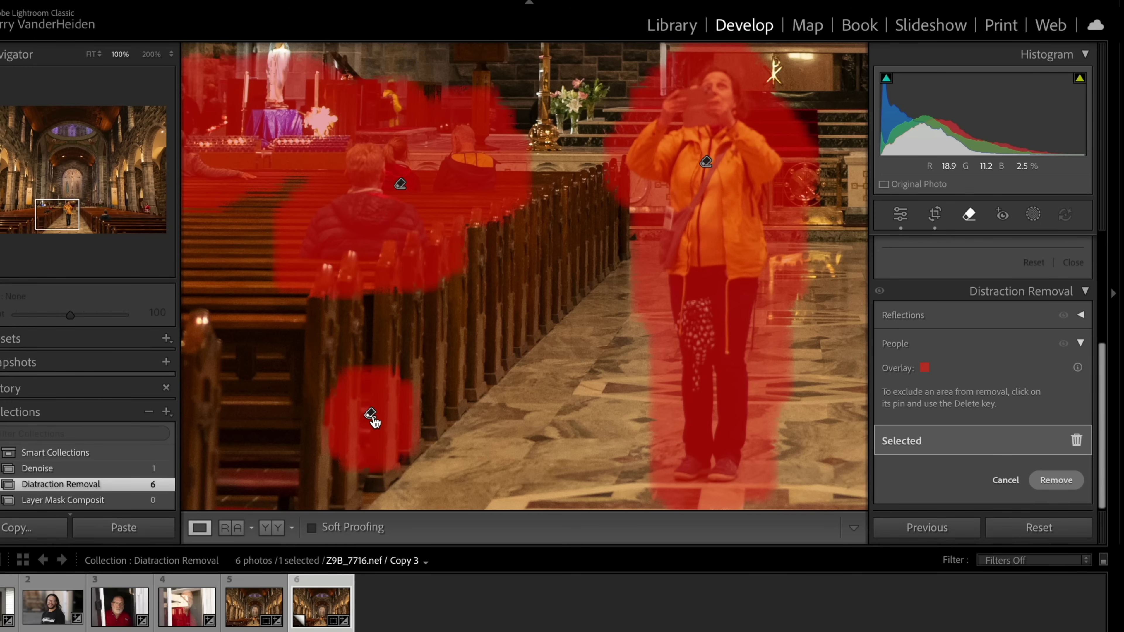
pyautogui.click(1075, 440)
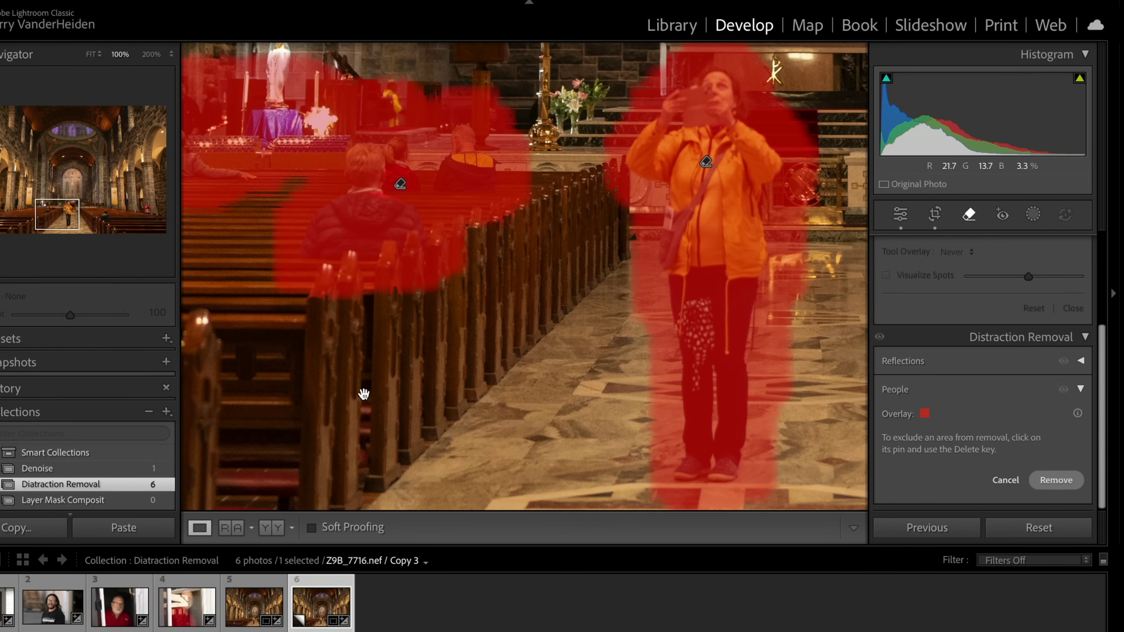
pyautogui.scroll(1, 362, 412)
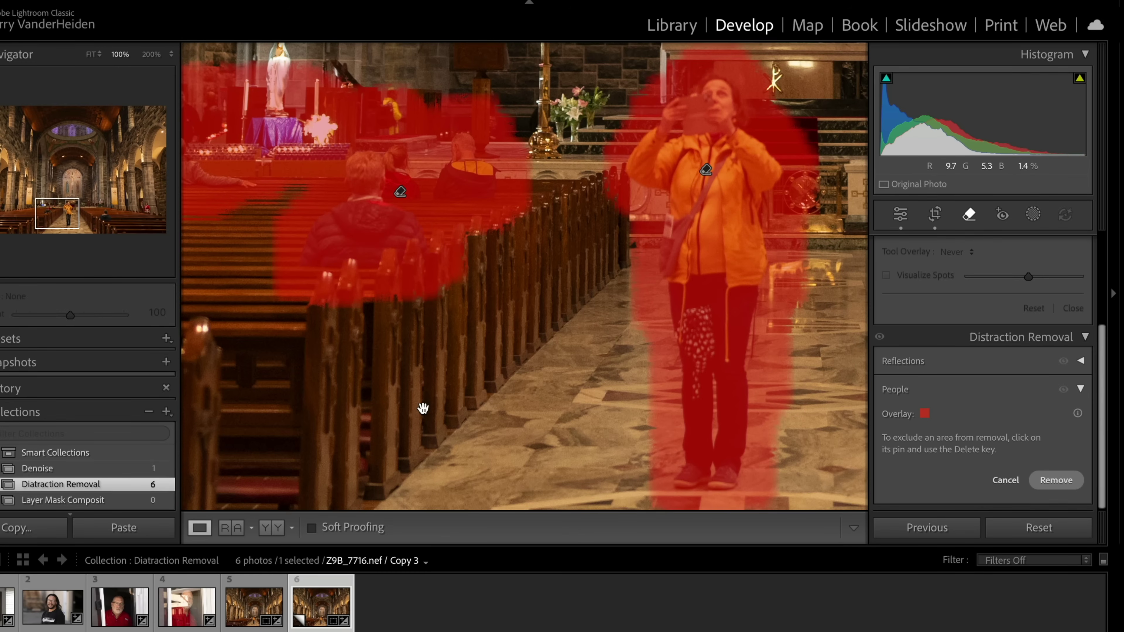
# Fit the photo to view, apply Distraction Removal's Remove on all detected visitors, then inspect at 100%.
pyautogui.click(96, 58)
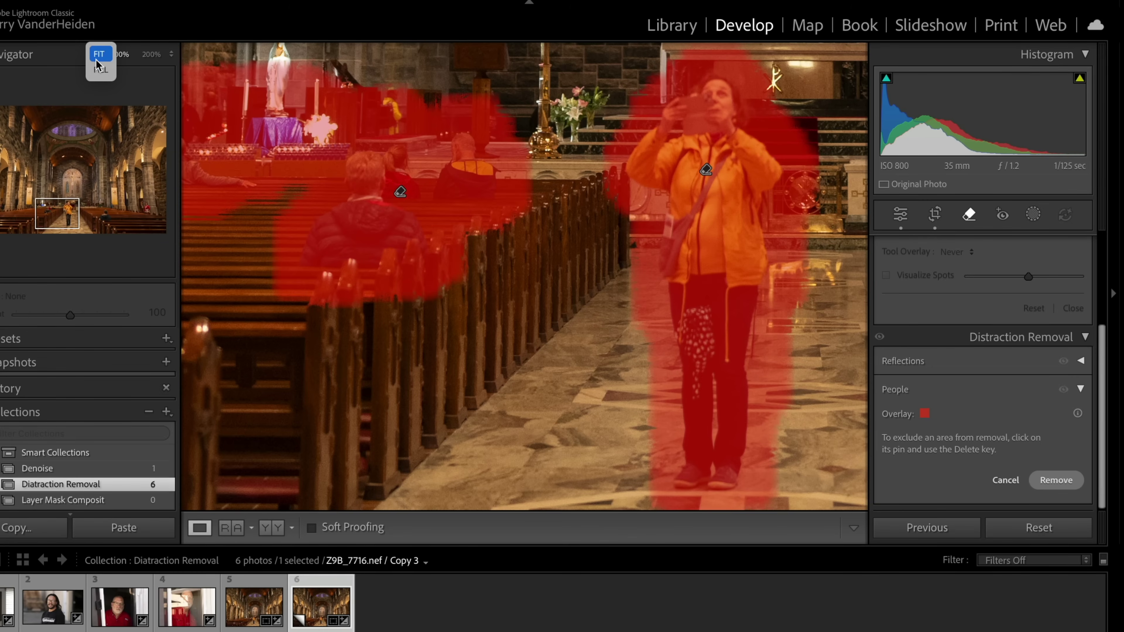
pyautogui.click(98, 54)
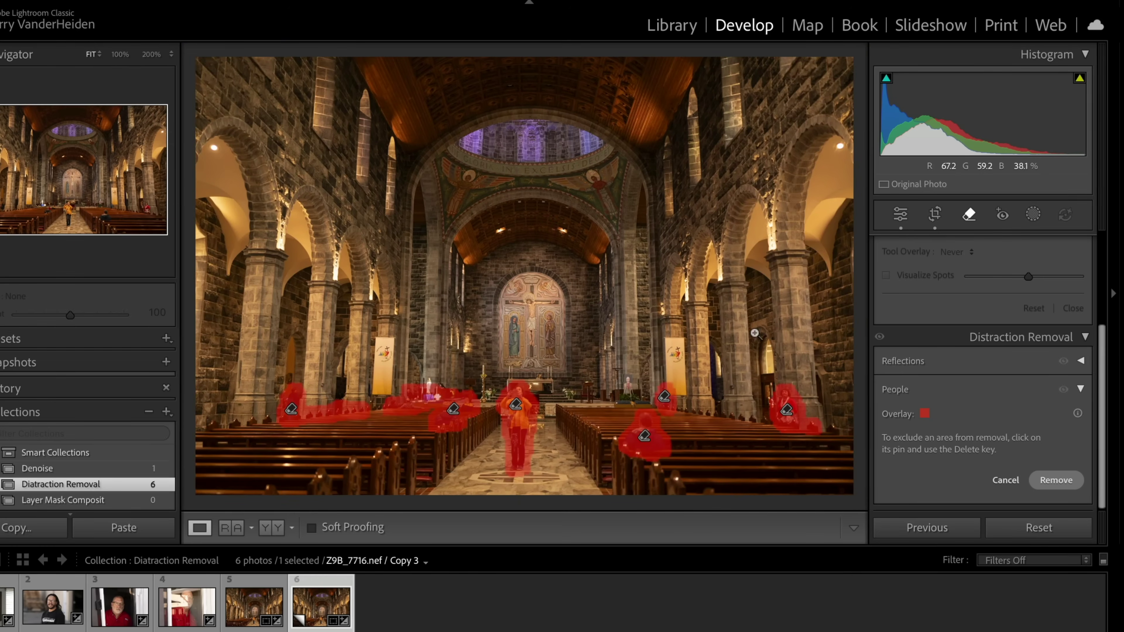
pyautogui.click(1063, 483)
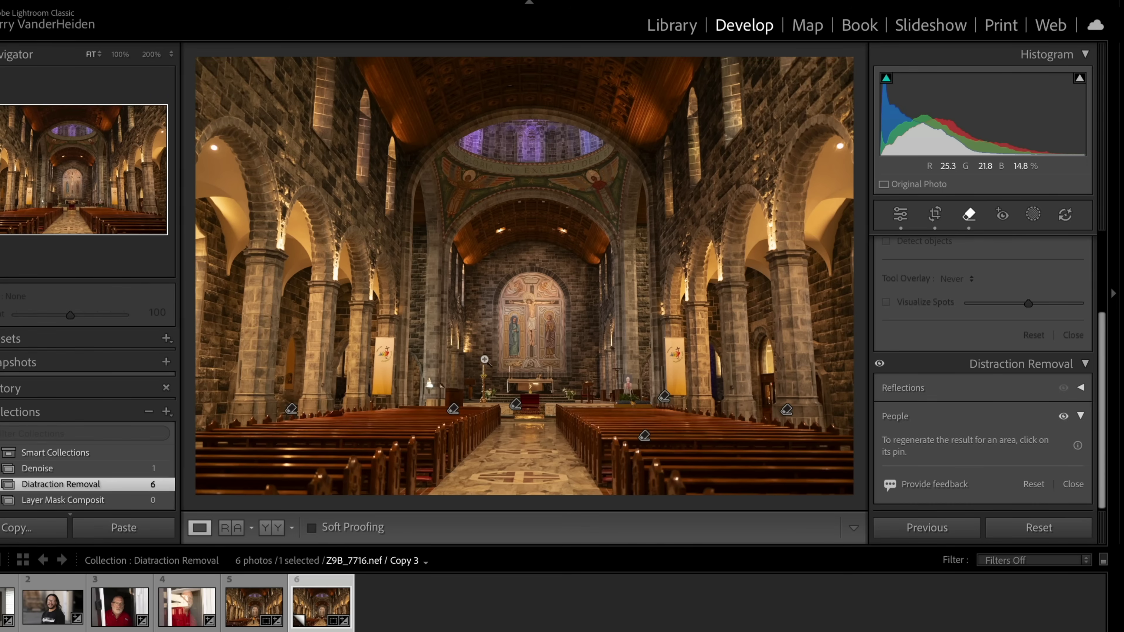
pyautogui.click(373, 390)
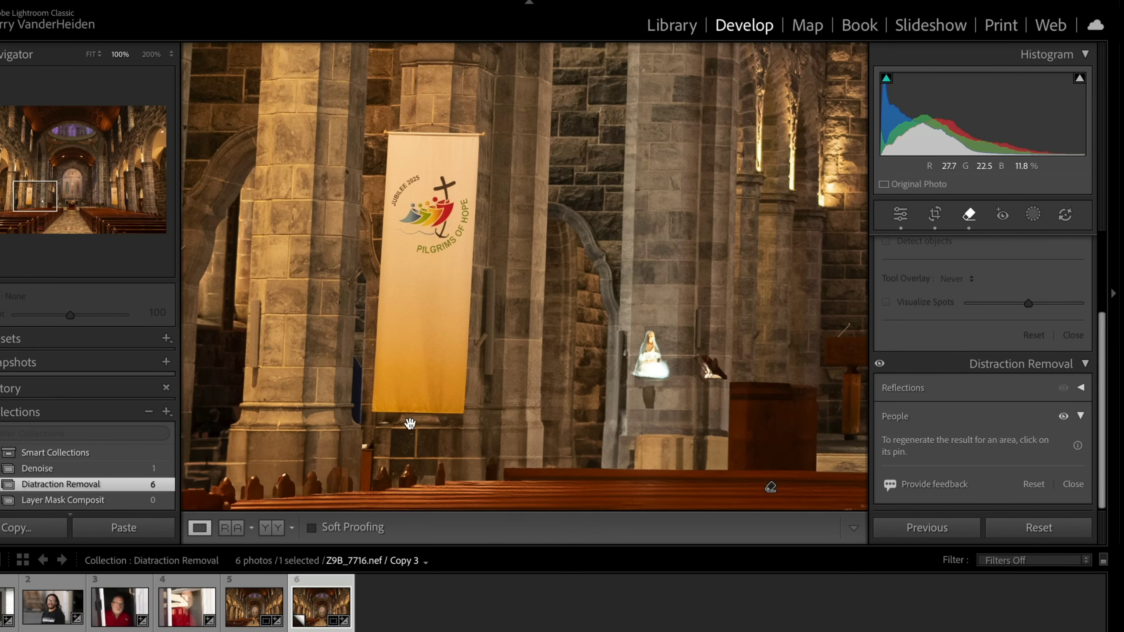
pyautogui.moveTo(410, 424); pyautogui.dragTo(792, 259)
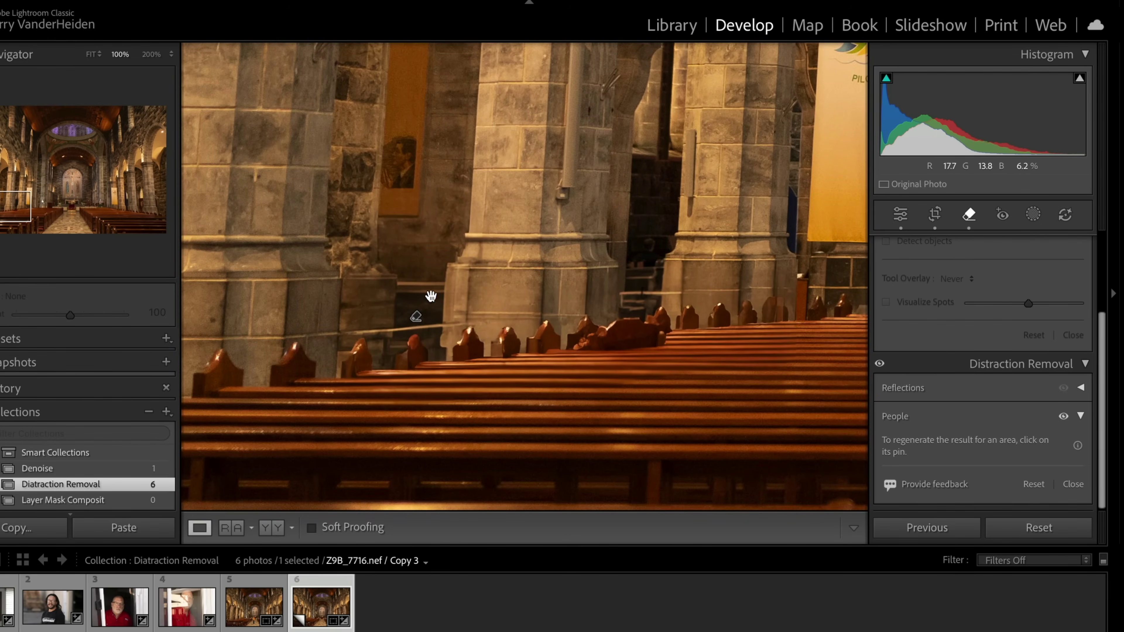
pyautogui.moveTo(419, 330)
pyautogui.moveTo(620, 246); pyautogui.dragTo(264, 271)
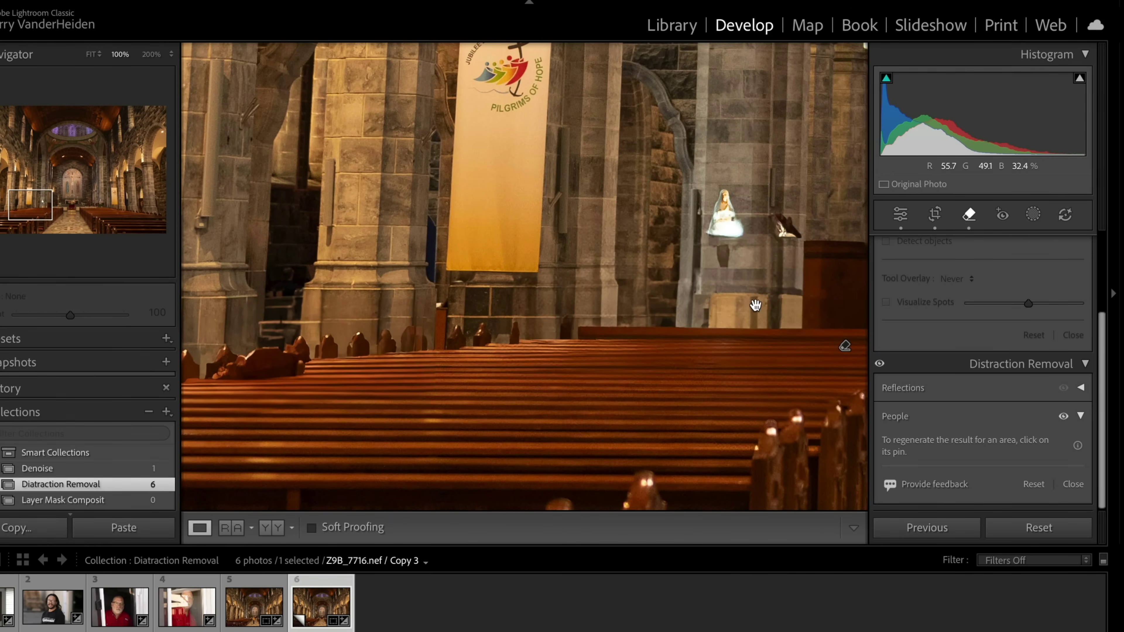
pyautogui.moveTo(843, 349)
pyautogui.moveTo(494, 334); pyautogui.dragTo(239, 315)
pyautogui.moveTo(443, 387); pyautogui.dragTo(310, 330)
pyautogui.moveTo(572, 324); pyautogui.dragTo(351, 379)
pyautogui.moveTo(587, 364); pyautogui.dragTo(331, 376)
pyautogui.moveTo(509, 379); pyautogui.dragTo(452, 378)
pyautogui.moveTo(610, 381); pyautogui.dragTo(476, 380)
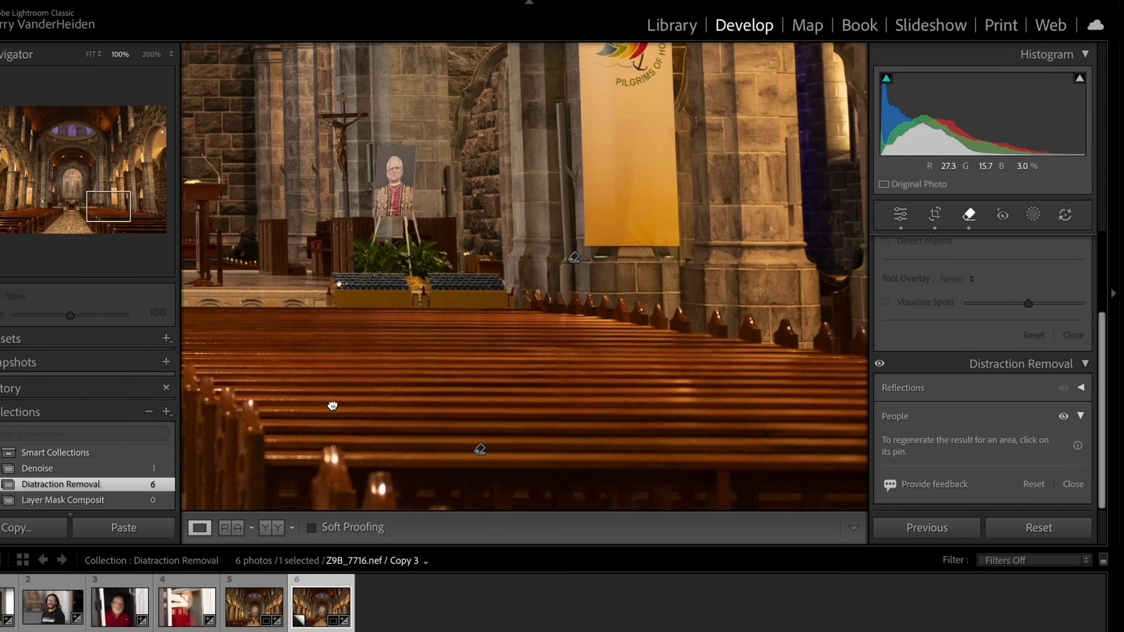
pyautogui.moveTo(345, 372); pyautogui.dragTo(689, 371)
pyautogui.moveTo(582, 379); pyautogui.dragTo(614, 380)
pyautogui.moveTo(394, 380); pyautogui.dragTo(625, 333)
pyautogui.moveTo(367, 322); pyautogui.dragTo(659, 374)
pyautogui.moveTo(451, 334); pyautogui.dragTo(685, 357)
pyautogui.moveTo(502, 363); pyautogui.dragTo(467, 375)
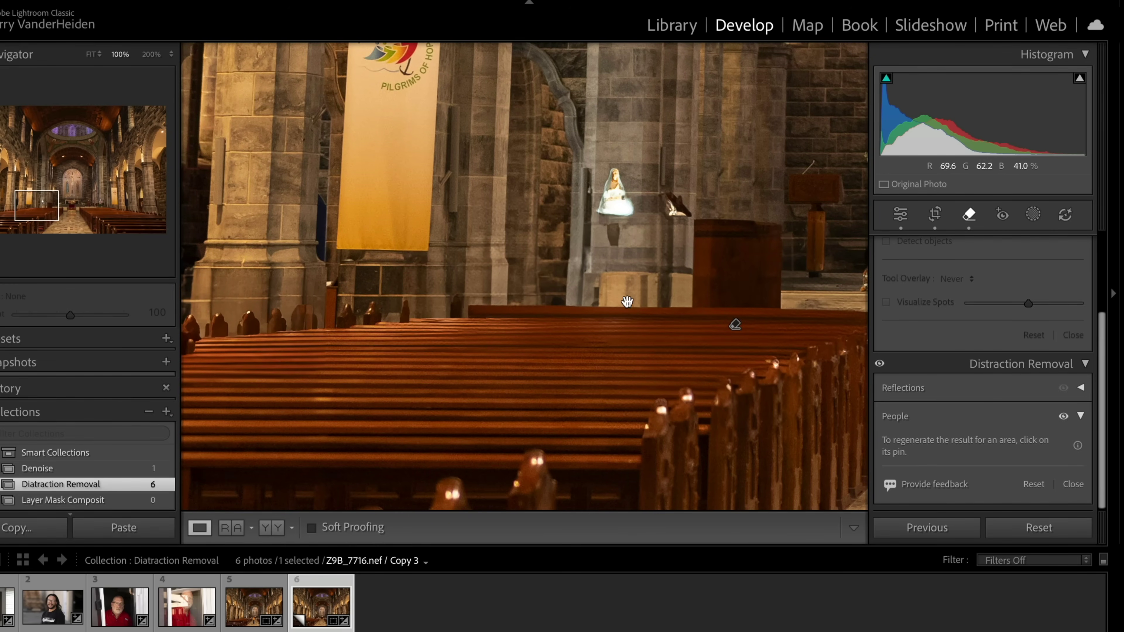
# Toggle the Distraction Removal eye to compare before and after, then select the removed area beside the statue.
pyautogui.click(879, 365)
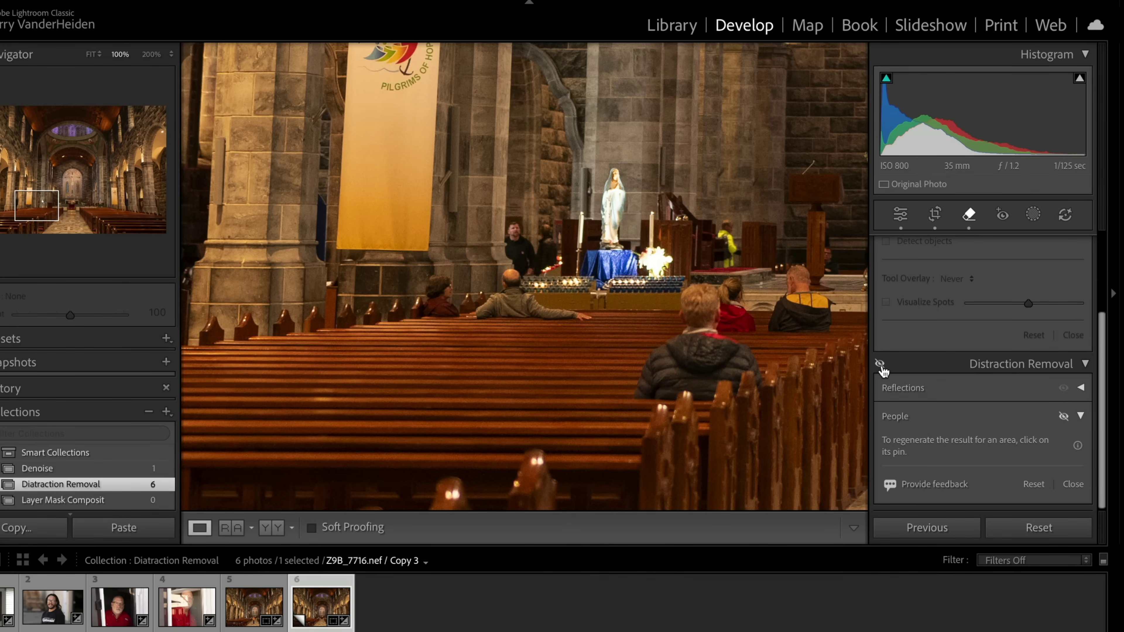
pyautogui.click(879, 365)
pyautogui.click(879, 365)
pyautogui.click(879, 365)
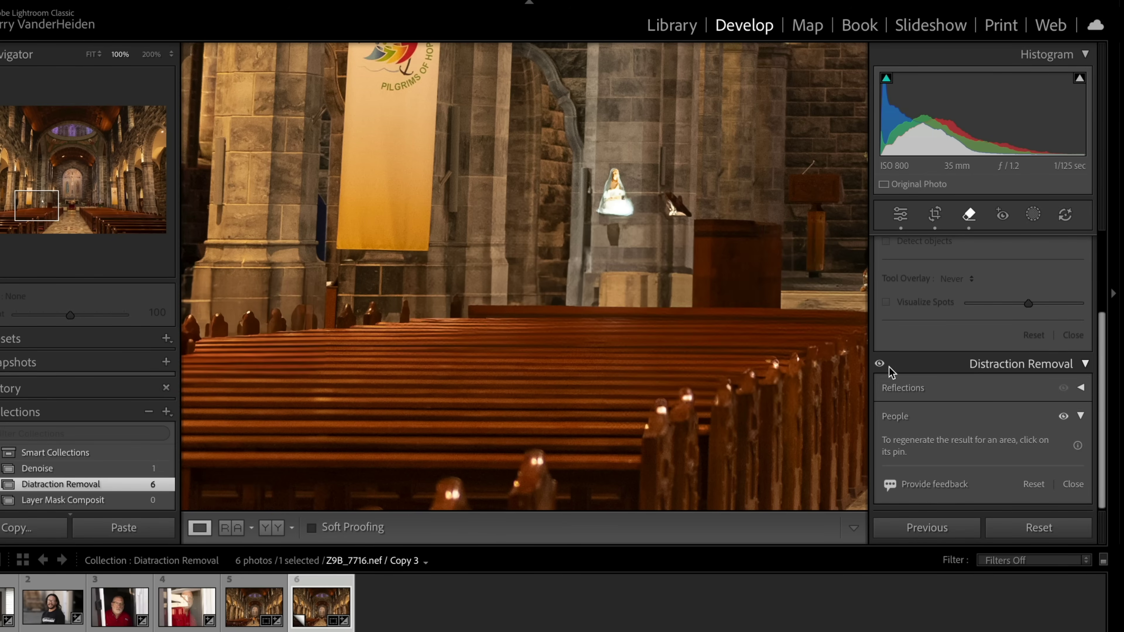
pyautogui.click(879, 365)
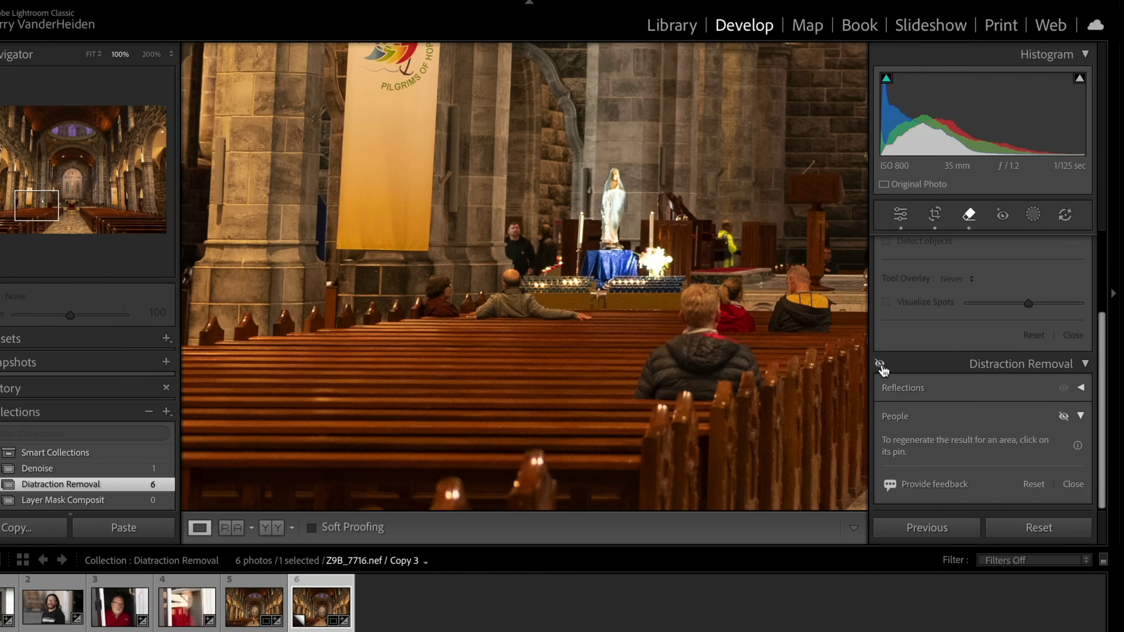
pyautogui.click(879, 364)
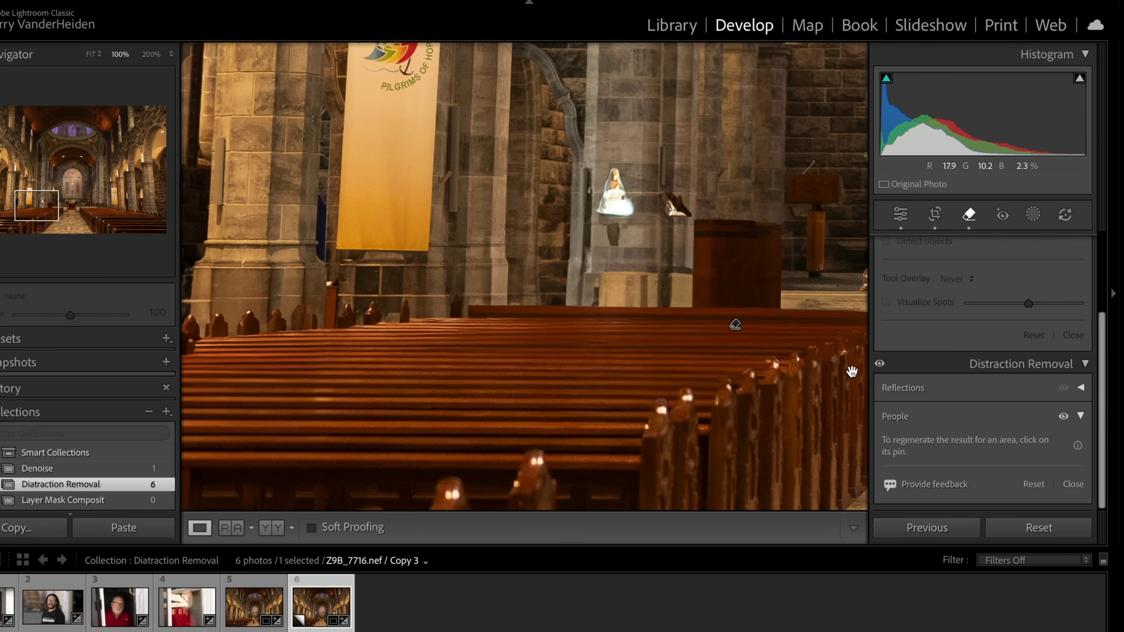
pyautogui.click(879, 365)
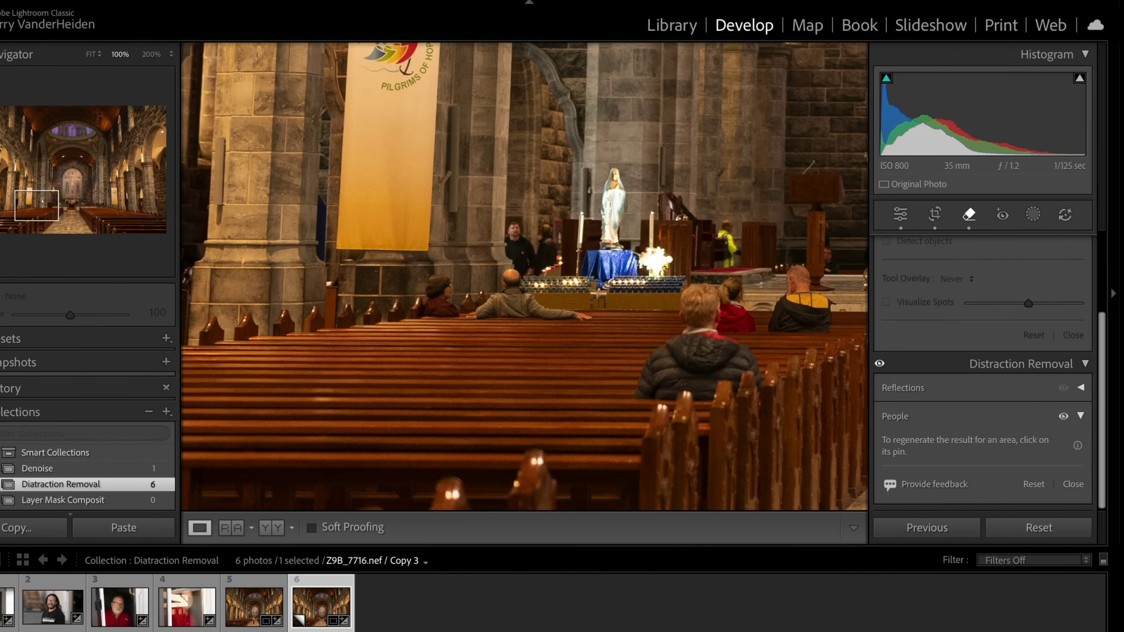
pyautogui.click(879, 364)
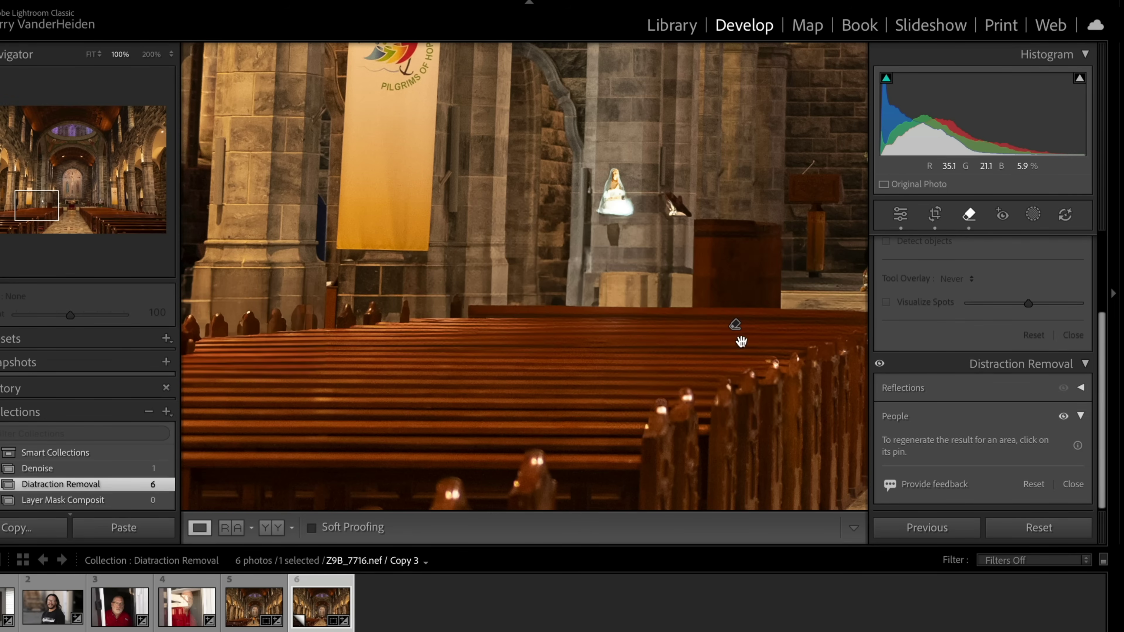
pyautogui.click(736, 326)
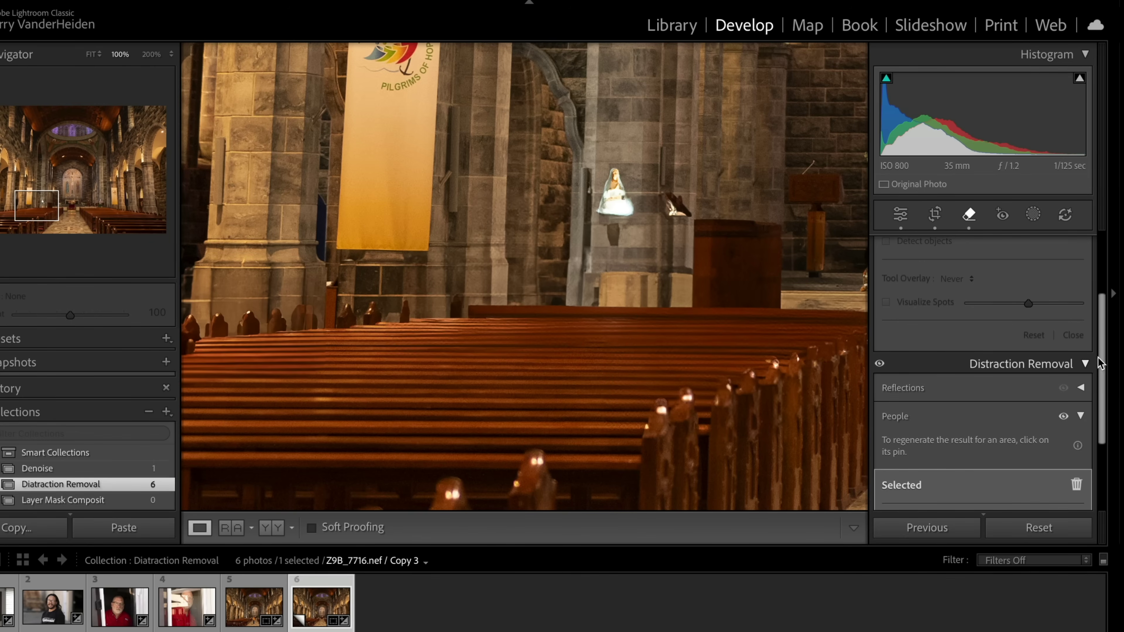
# Change the fill of the removed area beside the statue to generated variation 3 of 3.
pyautogui.moveTo(1099, 359); pyautogui.dragTo(1098, 427)
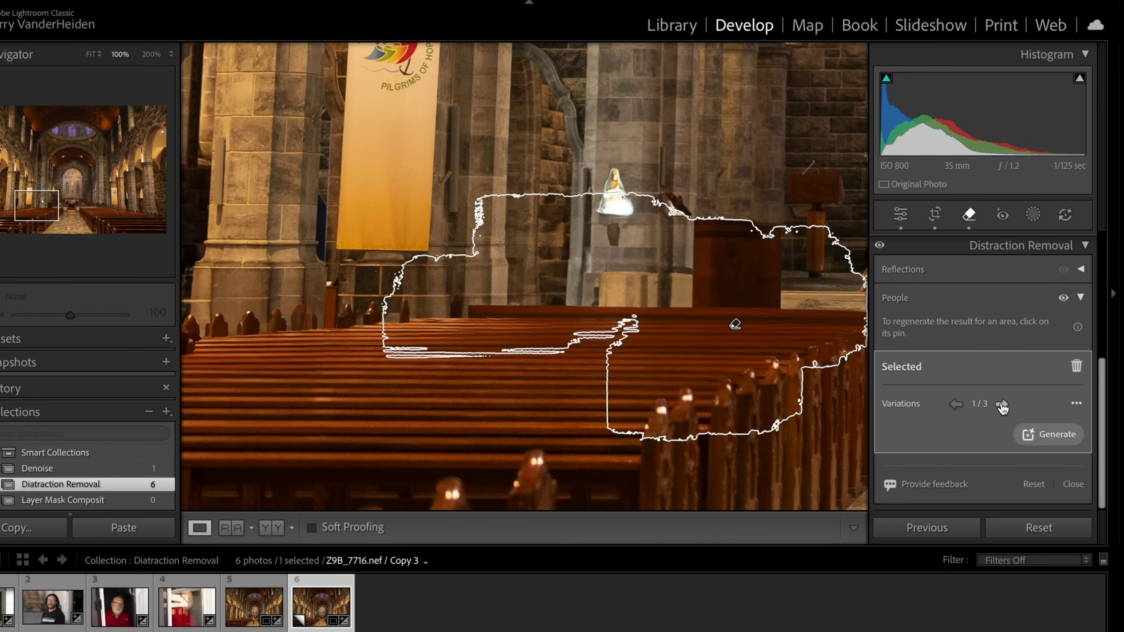
pyautogui.click(1002, 405)
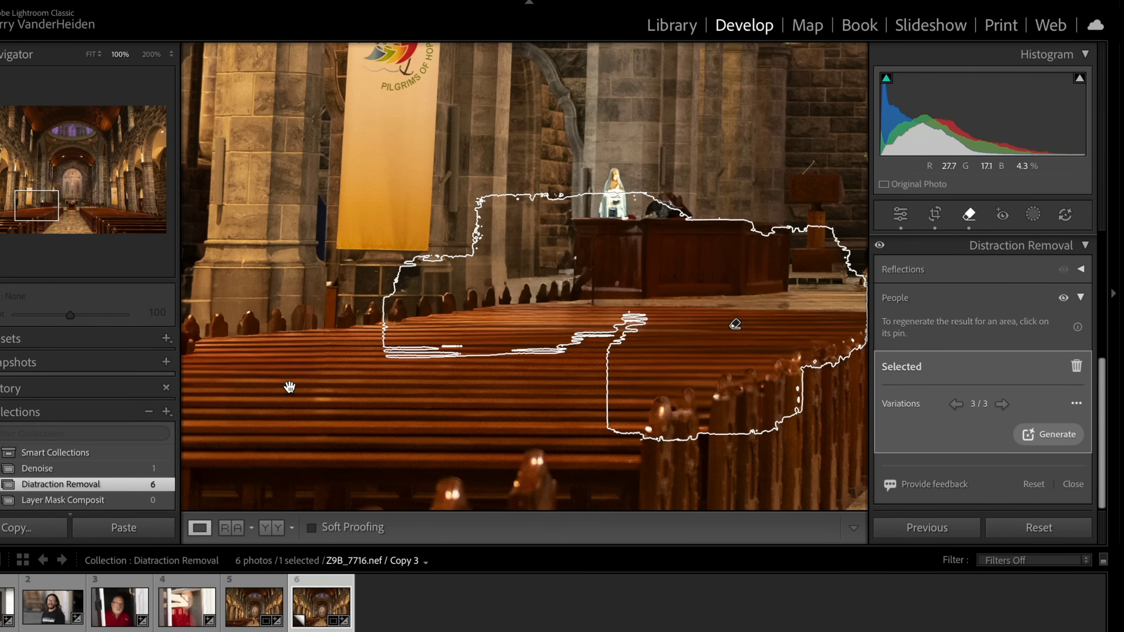
pyautogui.moveTo(288, 389); pyautogui.dragTo(716, 401)
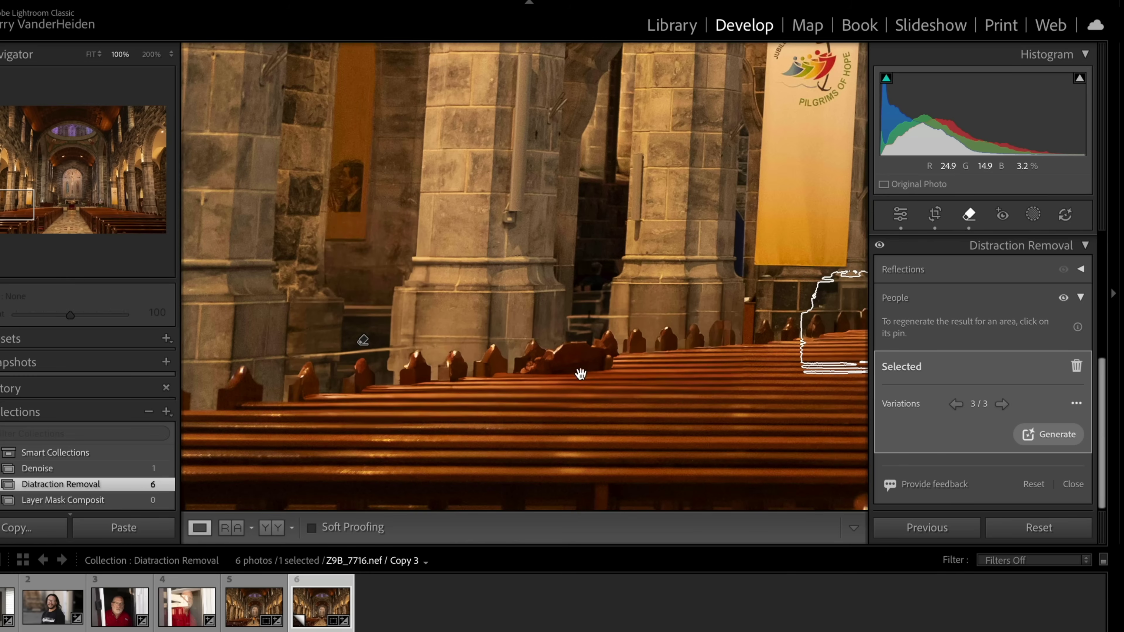
# Select the removal area by the left pews and toggle its eye icon to compare original and cleaned versions.
pyautogui.click(364, 341)
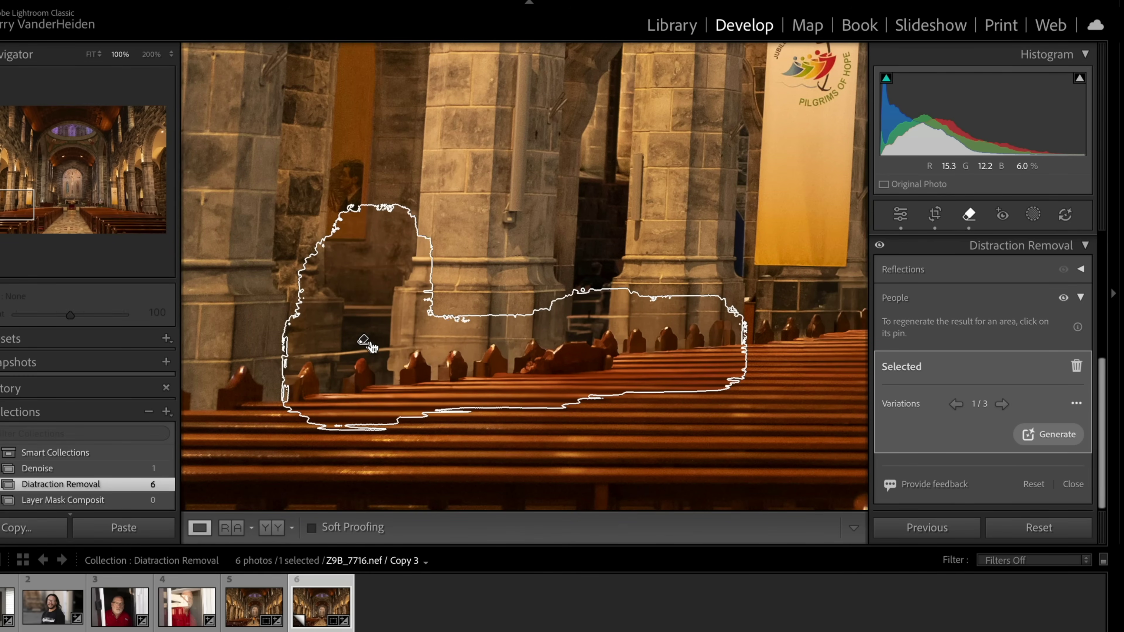
pyautogui.click(881, 246)
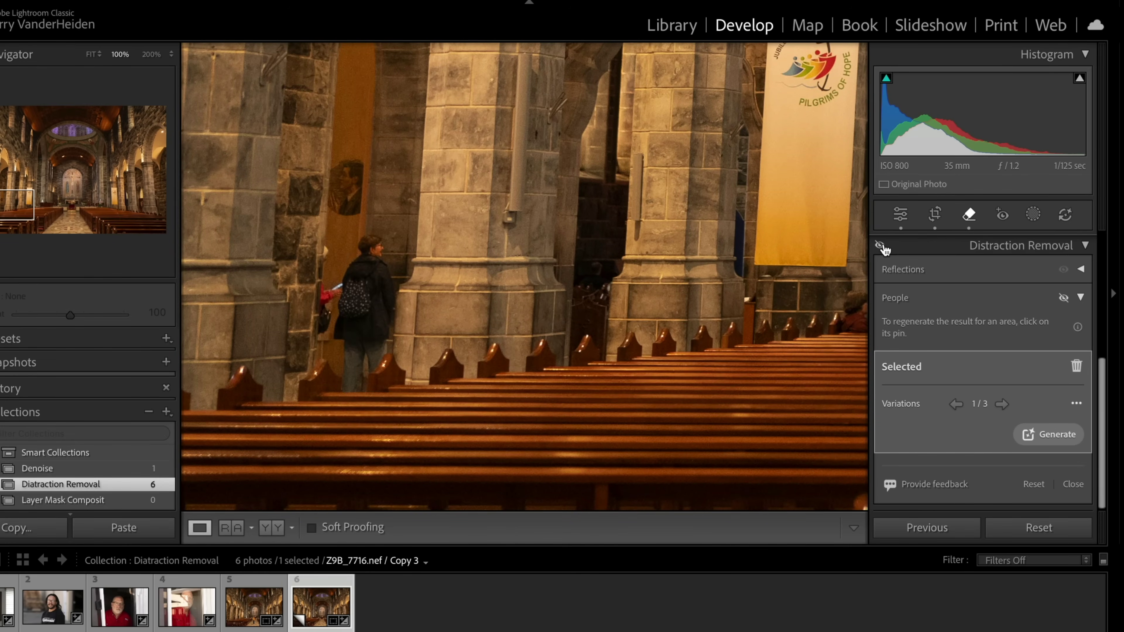
pyautogui.click(881, 246)
pyautogui.click(881, 246)
pyautogui.click(881, 246)
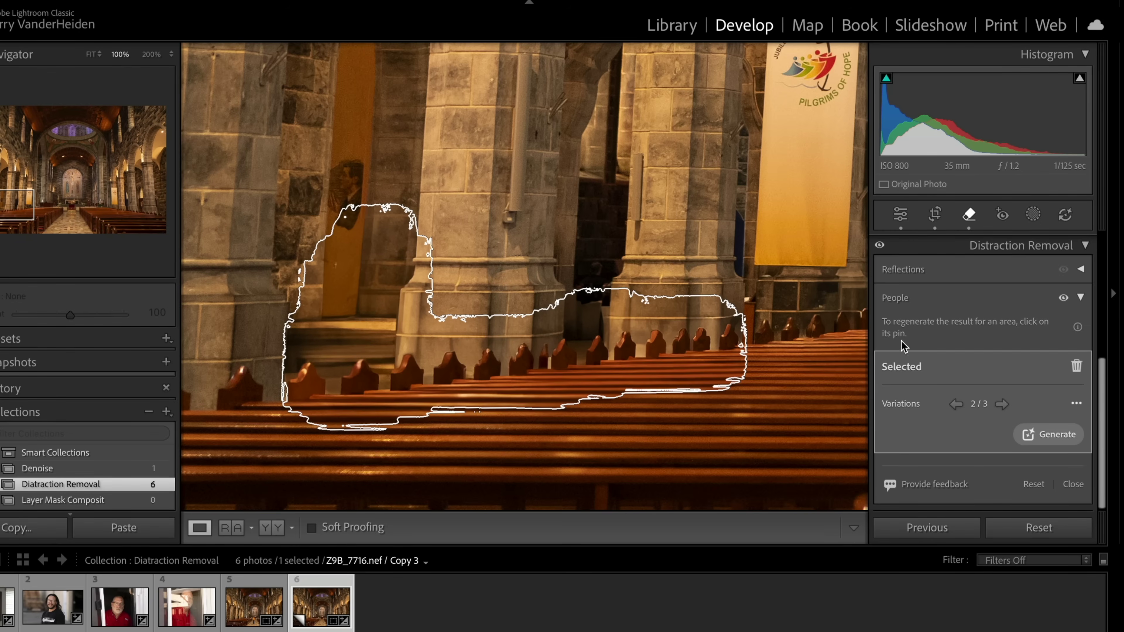
pyautogui.click(880, 245)
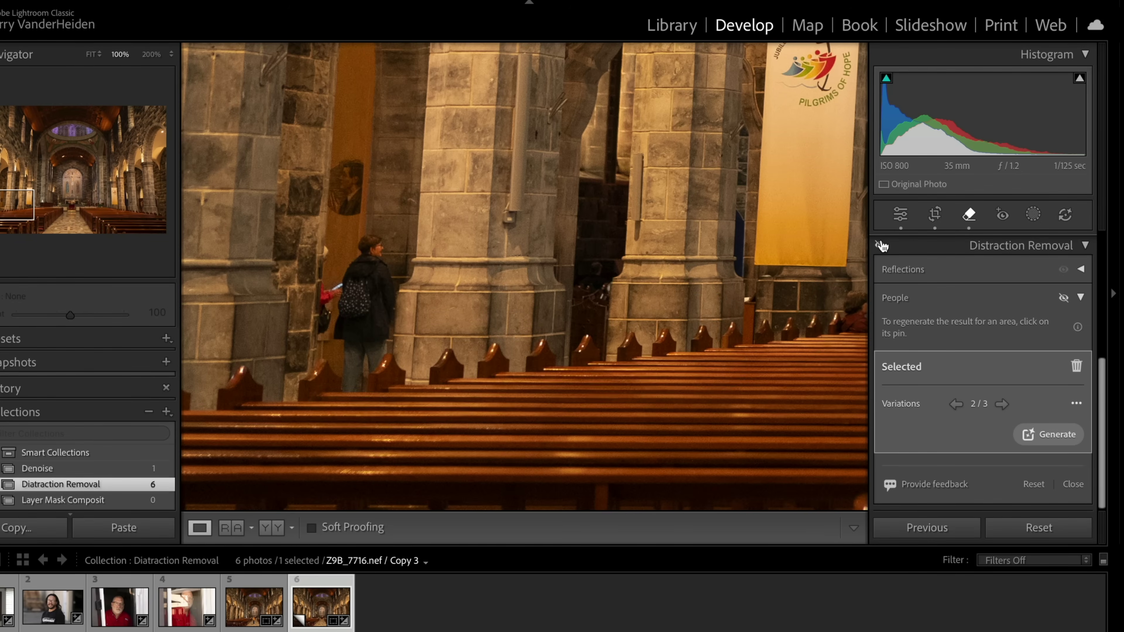
pyautogui.click(880, 246)
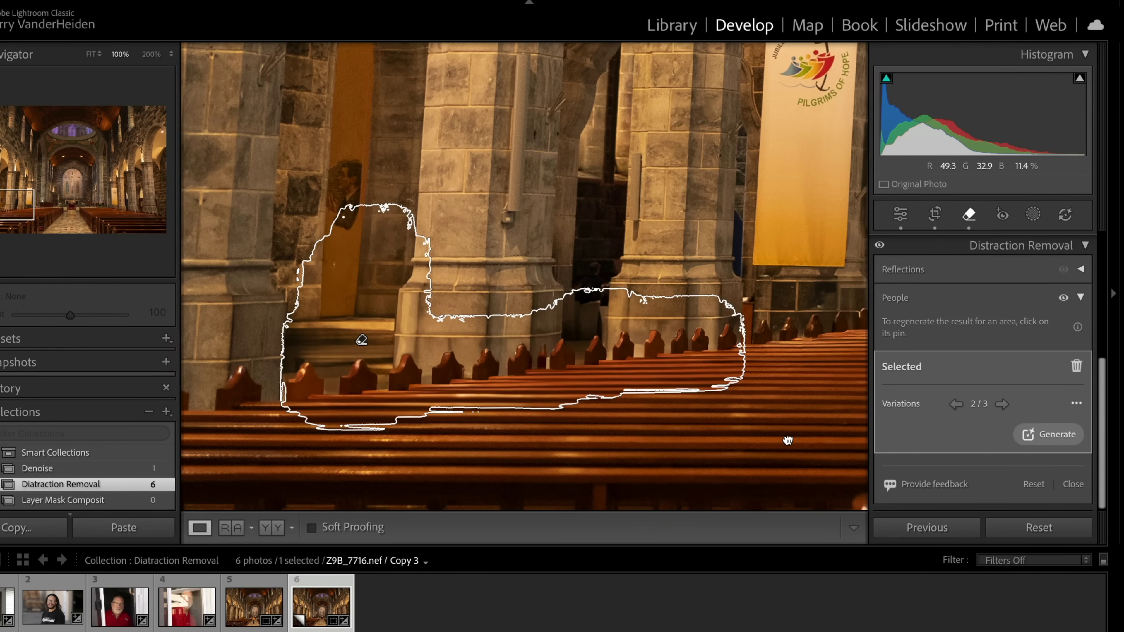
pyautogui.moveTo(785, 440); pyautogui.dragTo(407, 432)
pyautogui.moveTo(550, 411); pyautogui.dragTo(381, 409)
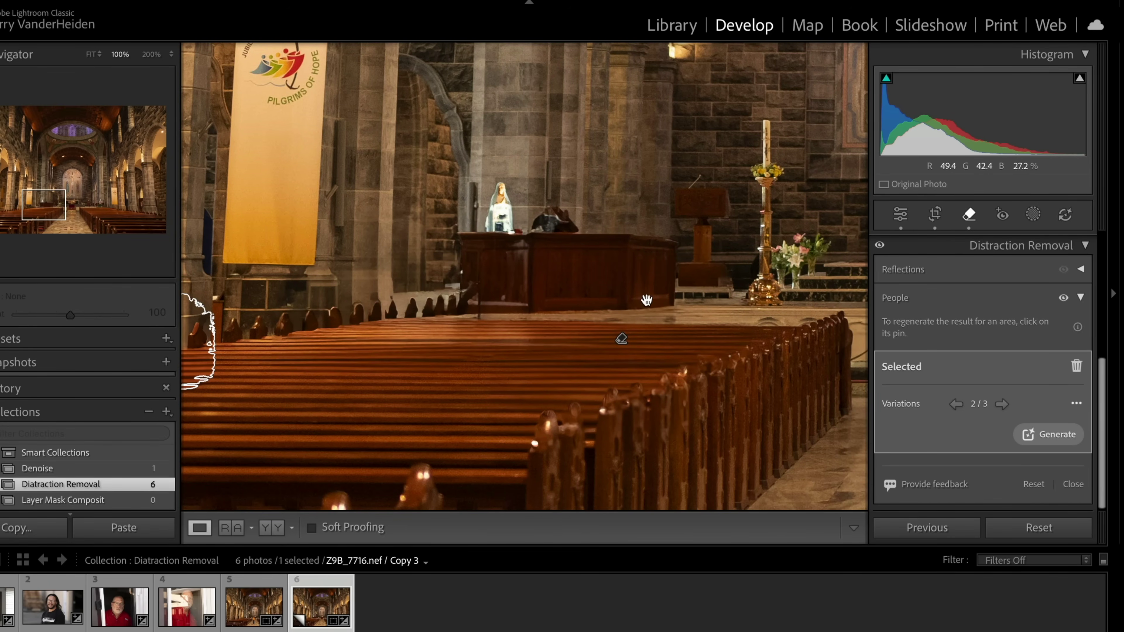
pyautogui.moveTo(638, 433); pyautogui.dragTo(381, 390)
pyautogui.moveTo(500, 385); pyautogui.dragTo(422, 390)
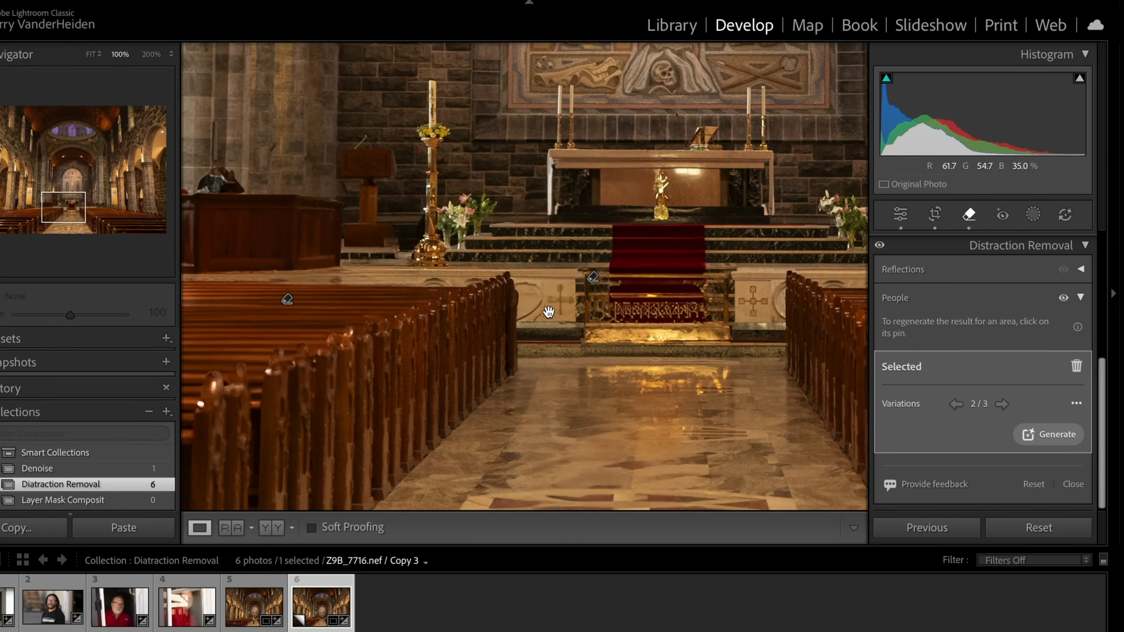
pyautogui.click(880, 247)
pyautogui.click(881, 247)
pyautogui.click(881, 247)
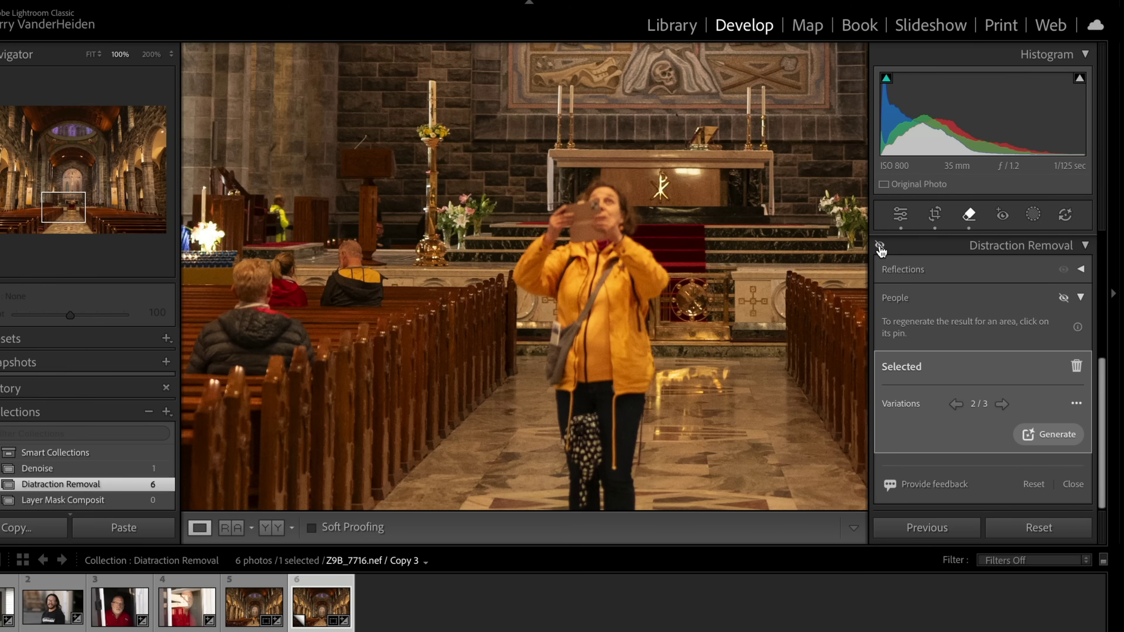
pyautogui.click(881, 247)
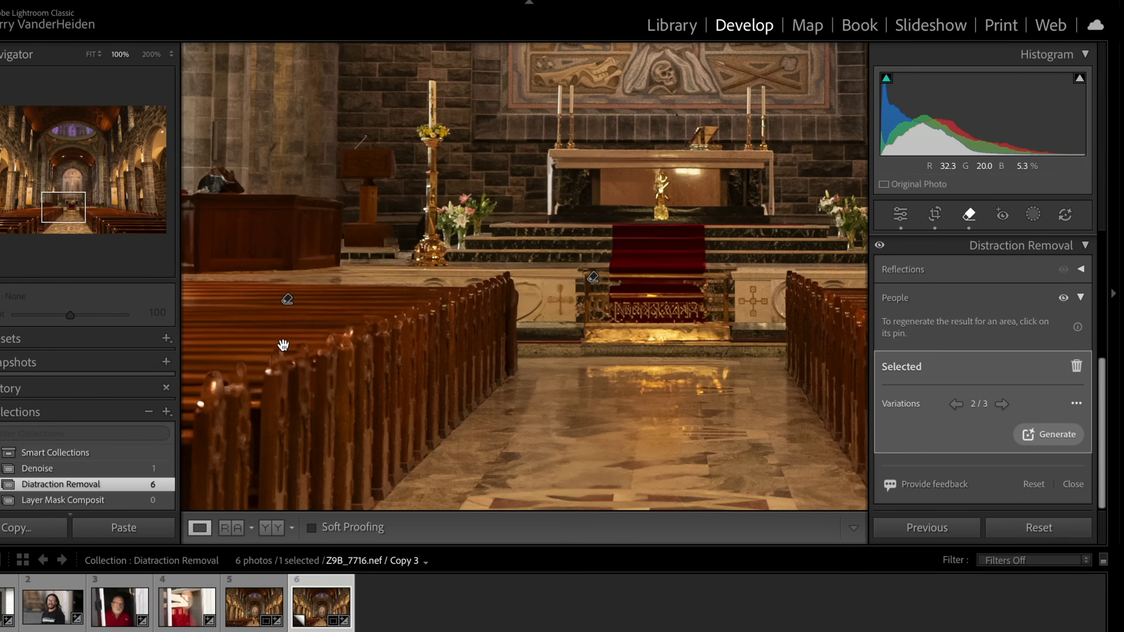
pyautogui.moveTo(715, 394); pyautogui.dragTo(257, 393)
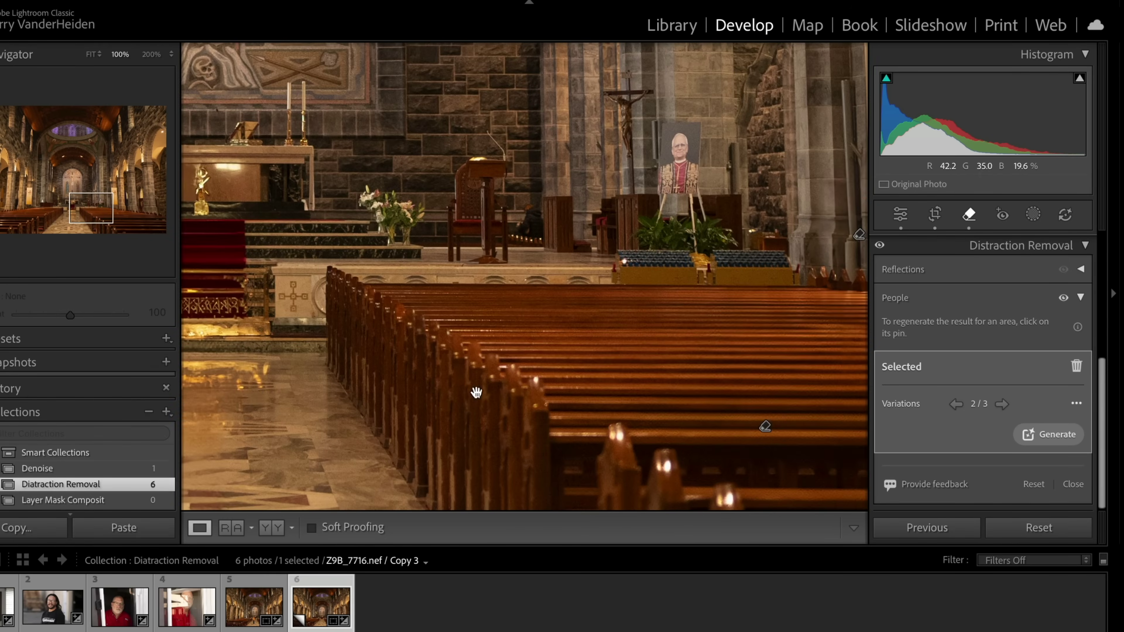
pyautogui.moveTo(477, 394); pyautogui.dragTo(281, 395)
pyautogui.moveTo(590, 396); pyautogui.dragTo(446, 398)
pyautogui.moveTo(649, 401); pyautogui.dragTo(517, 404)
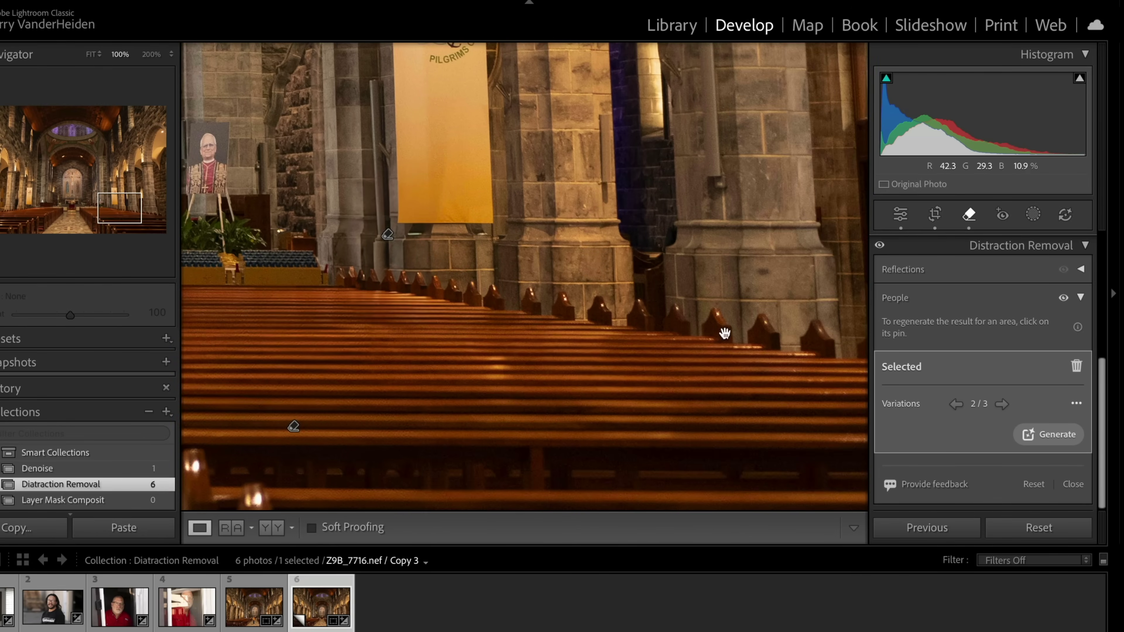
pyautogui.click(880, 247)
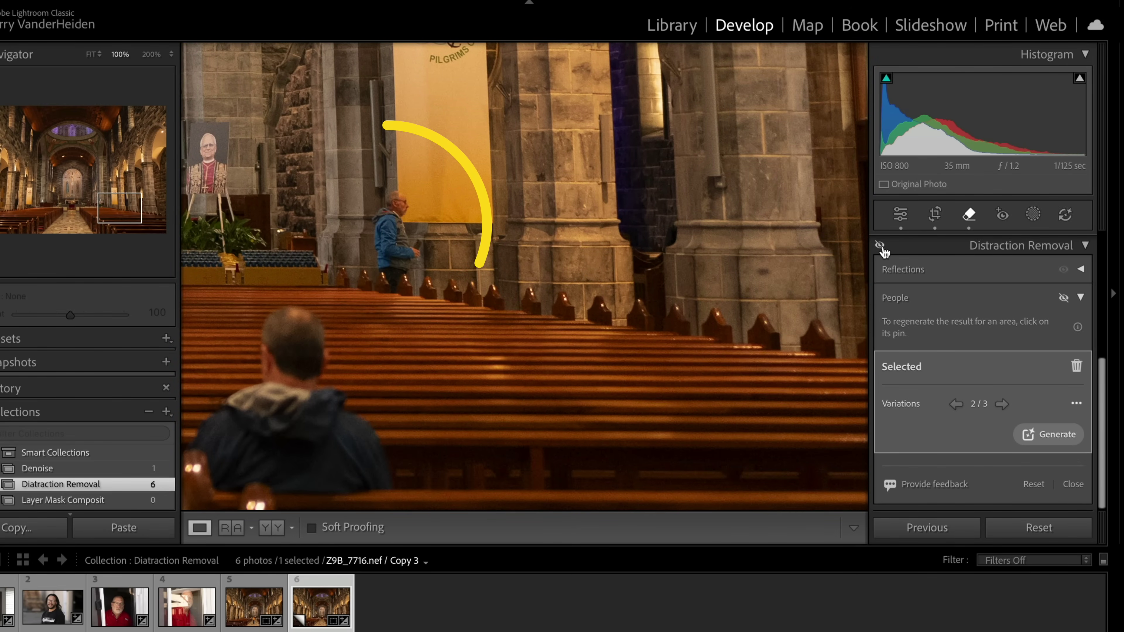
pyautogui.click(881, 247)
pyautogui.click(880, 247)
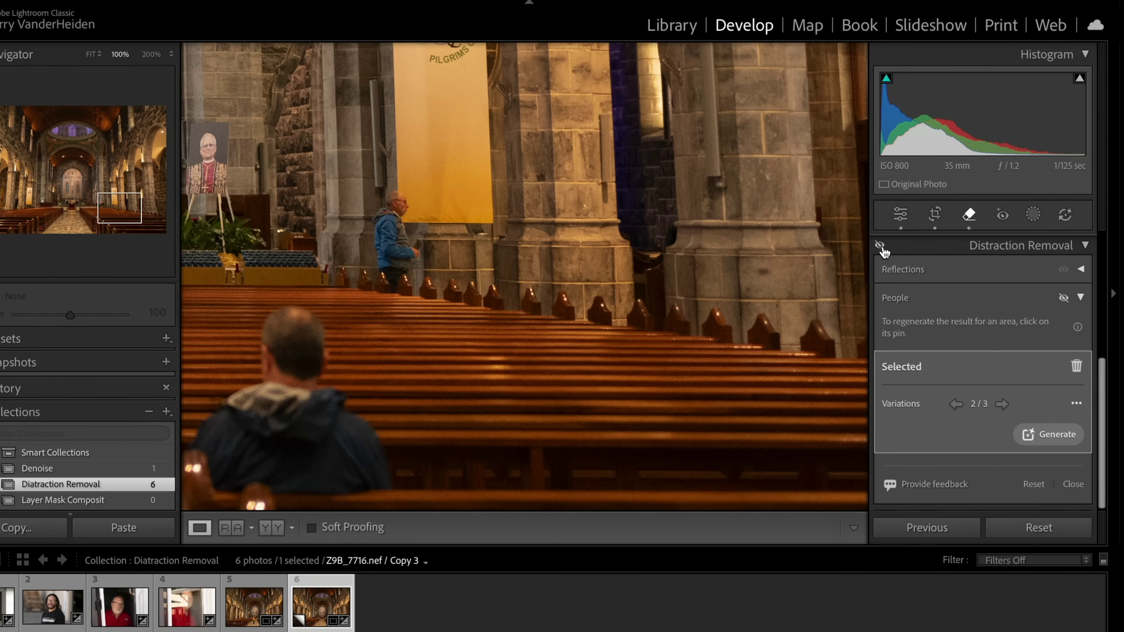
pyautogui.click(880, 247)
pyautogui.moveTo(732, 381); pyautogui.dragTo(352, 384)
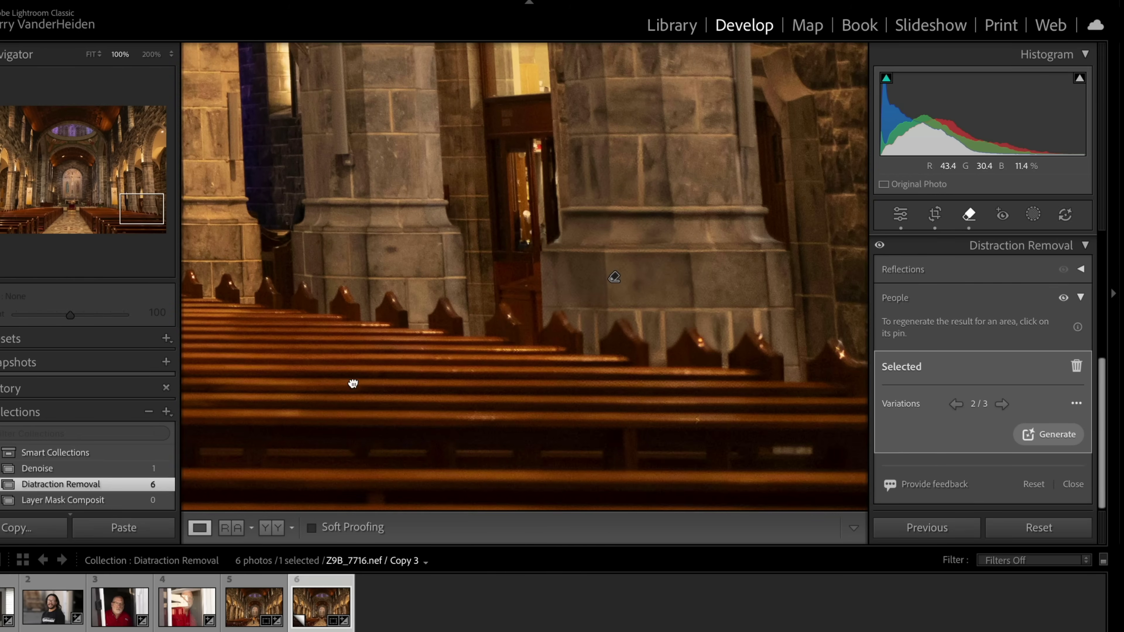
pyautogui.click(880, 247)
pyautogui.click(881, 246)
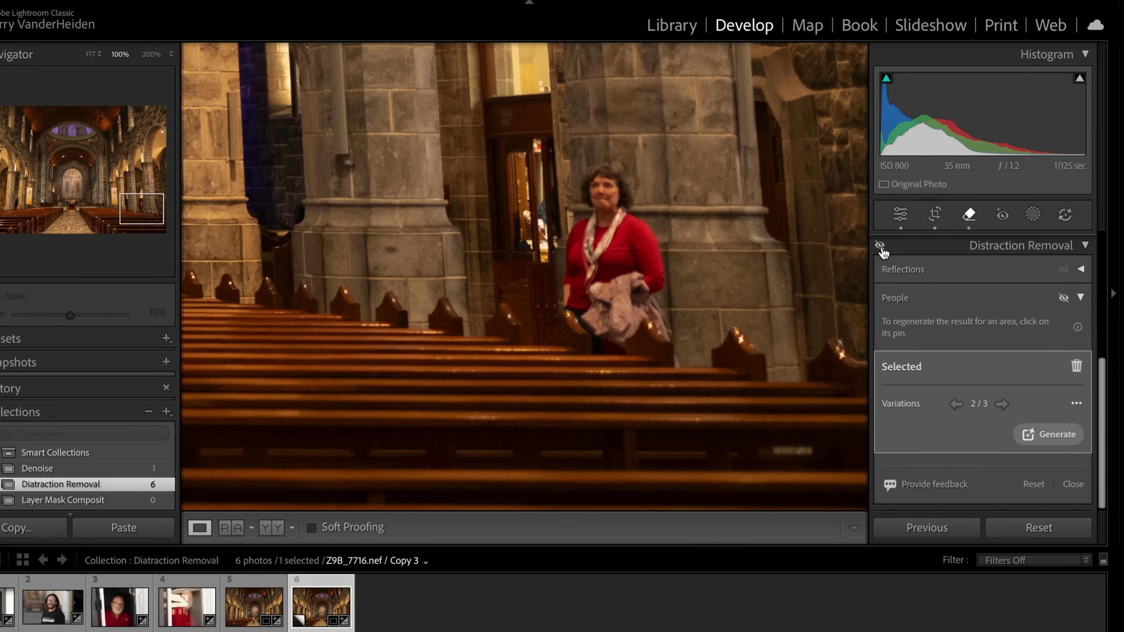
pyautogui.click(880, 246)
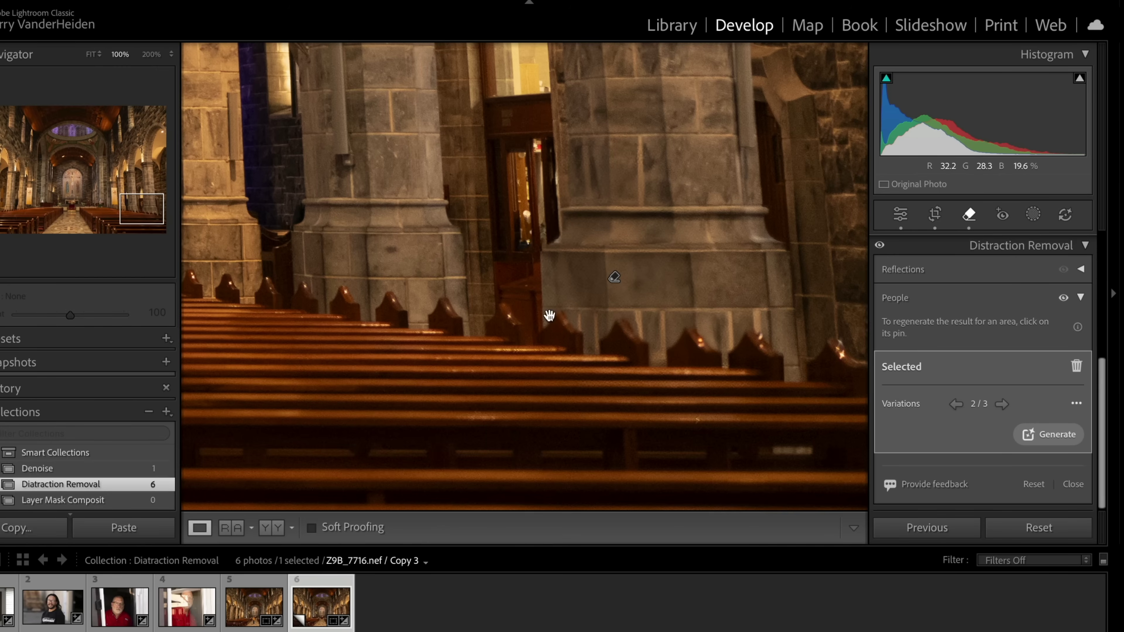
pyautogui.click(878, 247)
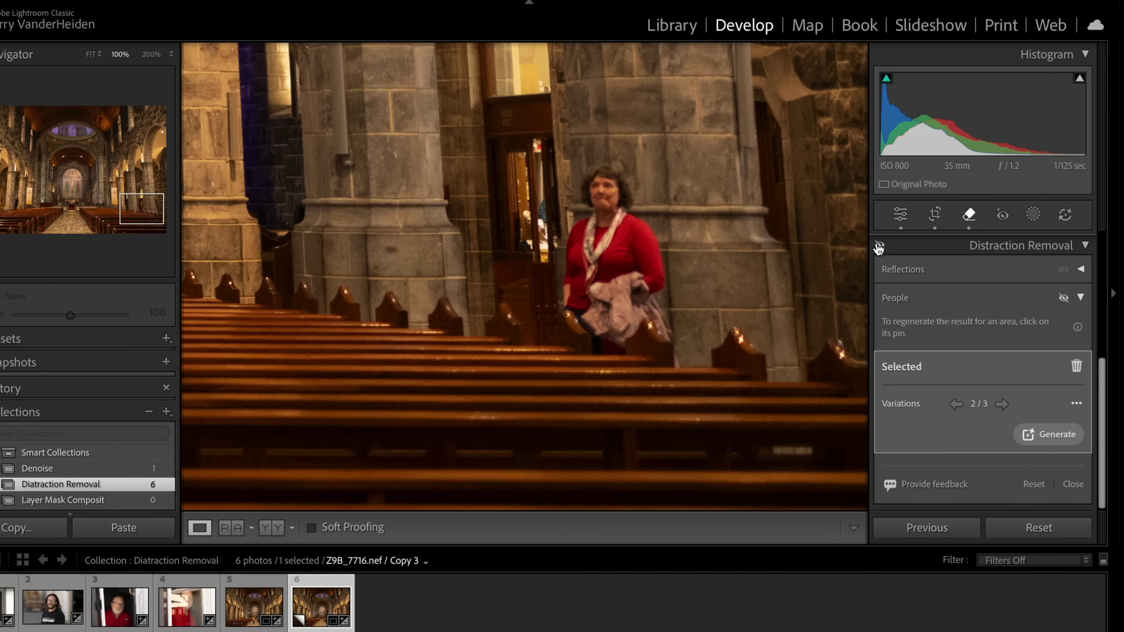
pyautogui.click(878, 247)
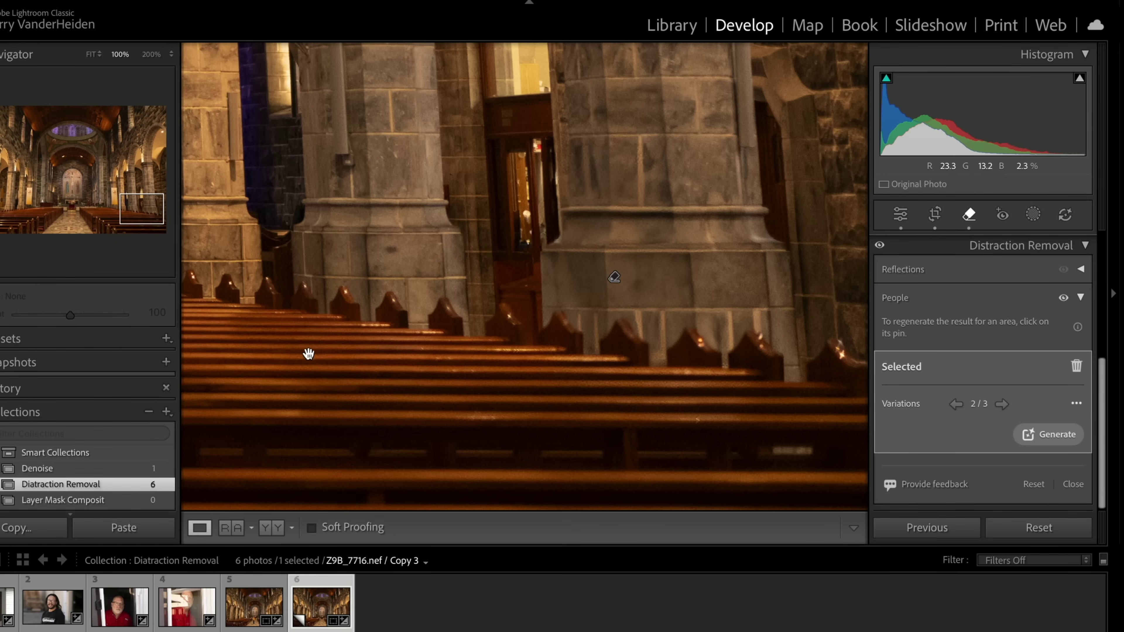
pyautogui.moveTo(305, 351); pyautogui.dragTo(755, 341)
# Select the removal pin over the pews near the statue and delete it with the trash icon.
pyautogui.moveTo(587, 358); pyautogui.dragTo(760, 334)
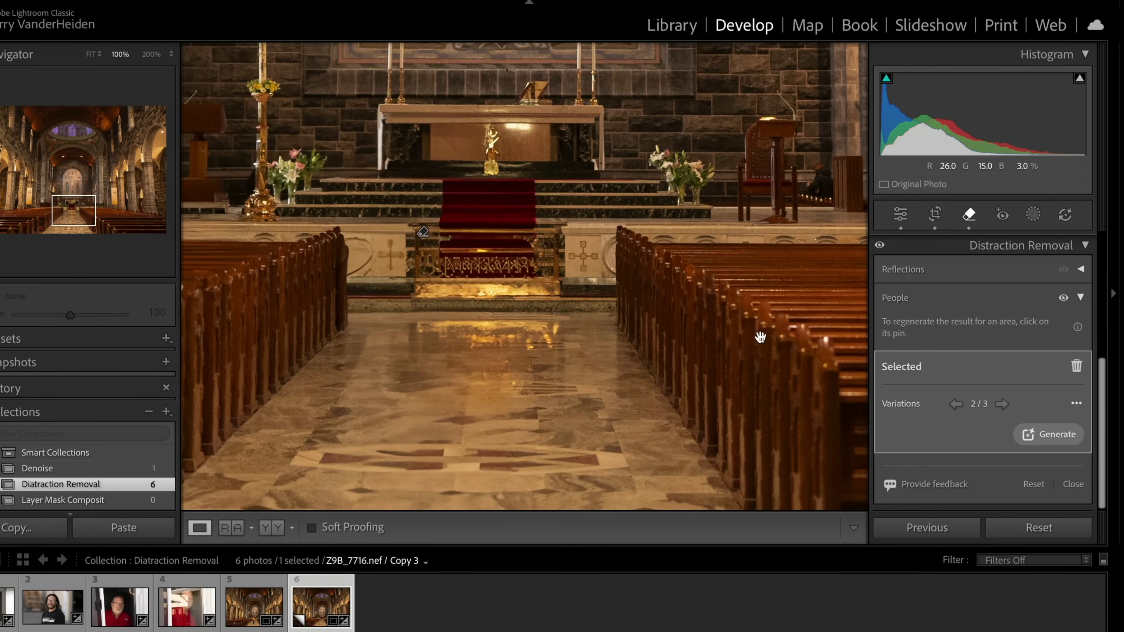
pyautogui.moveTo(611, 343); pyautogui.dragTo(855, 380)
pyautogui.moveTo(555, 371); pyautogui.dragTo(792, 377)
pyautogui.click(609, 304)
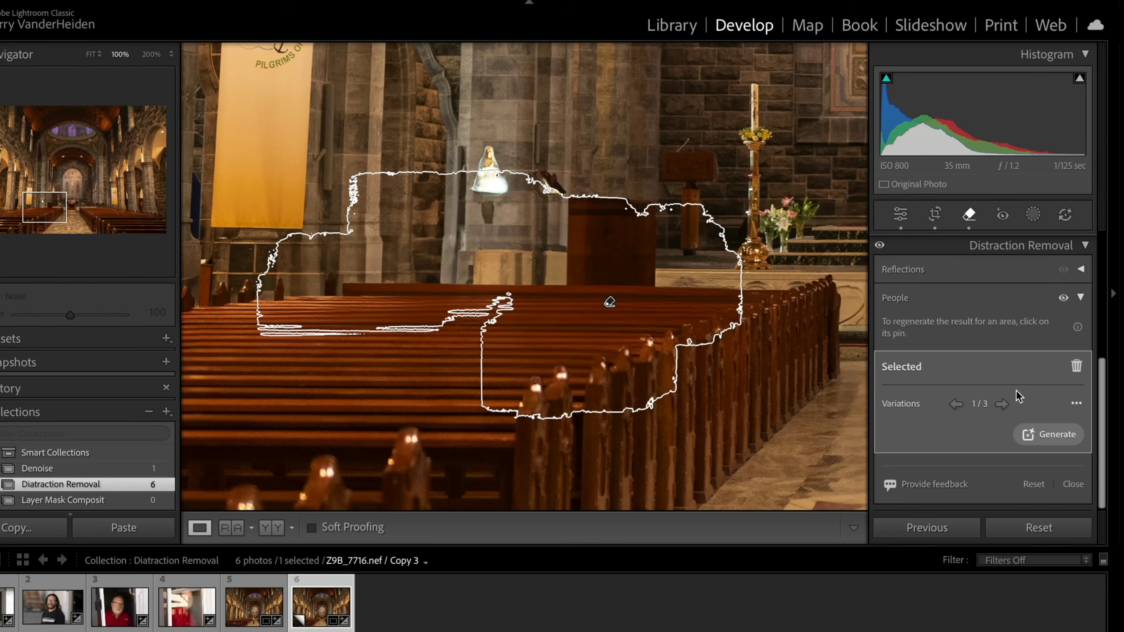
pyautogui.click(1075, 367)
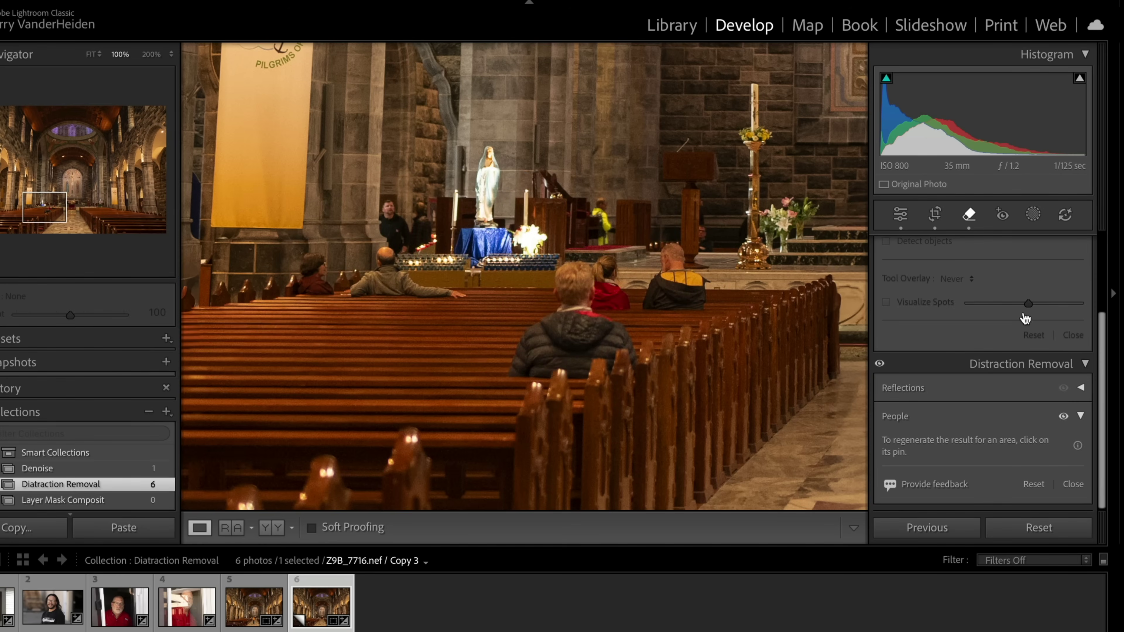
# Brush over the seated man in the yellow jacket, subtract the excess mask, and generatively remove him.
pyautogui.click(971, 215)
pyautogui.click(971, 215)
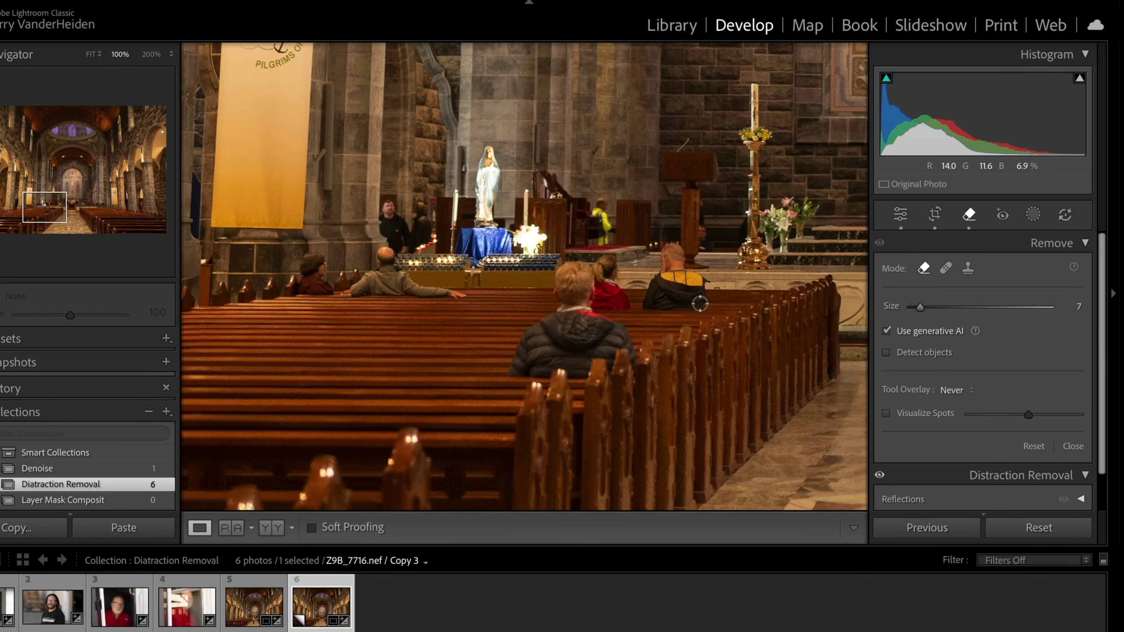
pyautogui.scroll(3, 699, 304)
pyautogui.moveTo(699, 304)
pyautogui.mouseDown()
pyautogui.moveTo(695, 273)
pyautogui.moveTo(670, 251)
pyautogui.moveTo(652, 300)
pyautogui.moveTo(675, 303)
pyautogui.moveTo(683, 269)
pyautogui.mouseUp()
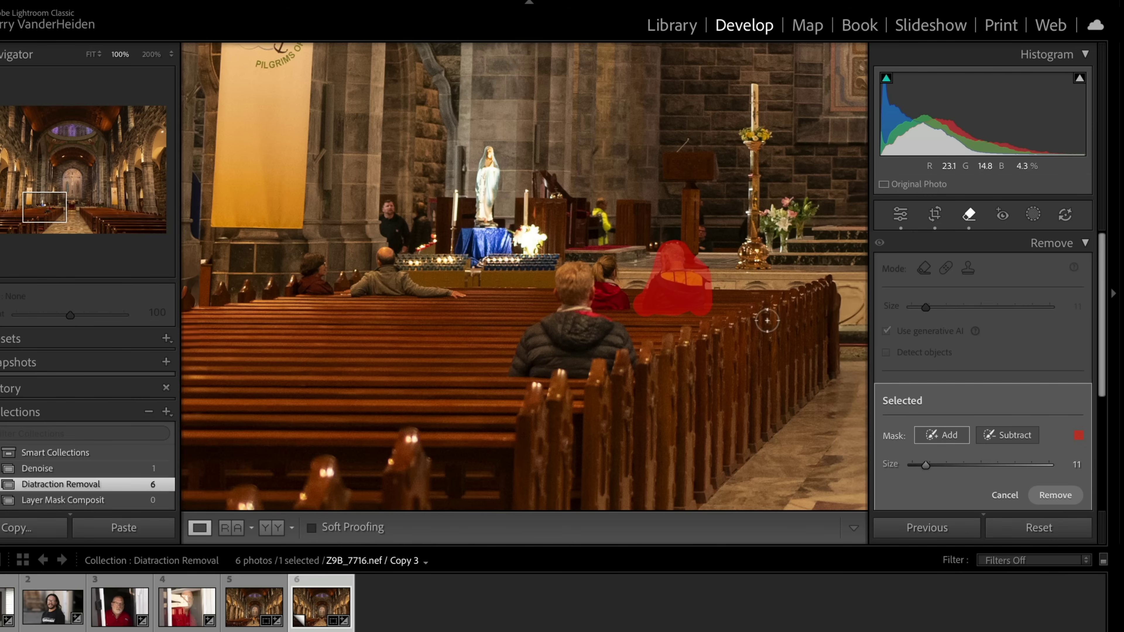
pyautogui.moveTo(712, 305)
pyautogui.mouseDown()
pyautogui.moveTo(717, 295)
pyautogui.moveTo(728, 306)
pyautogui.mouseUp()
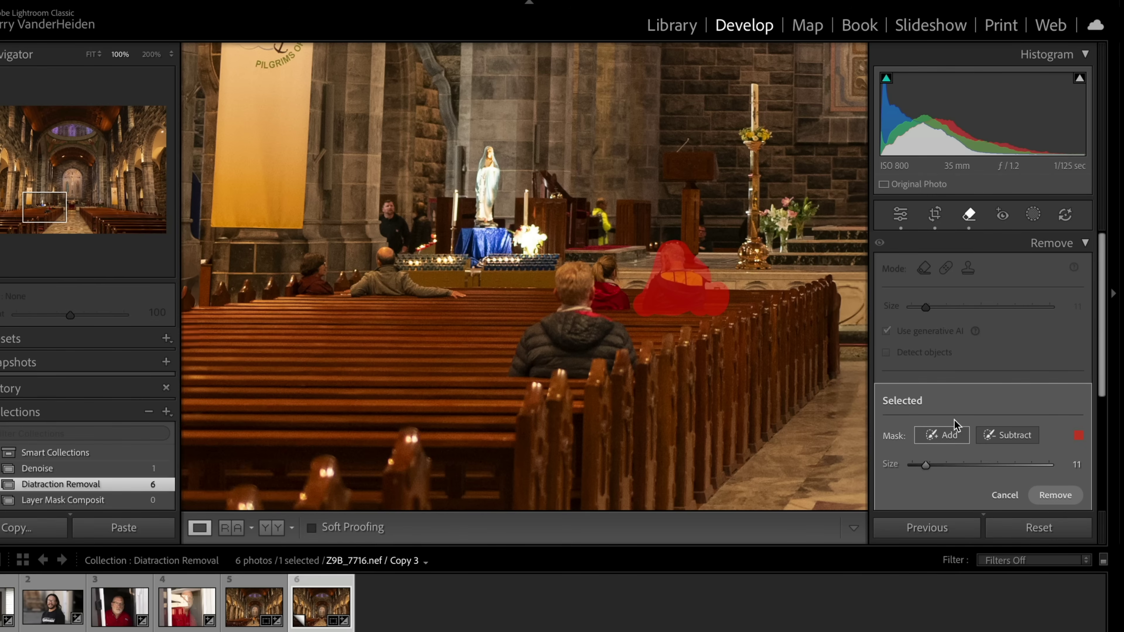
pyautogui.click(991, 436)
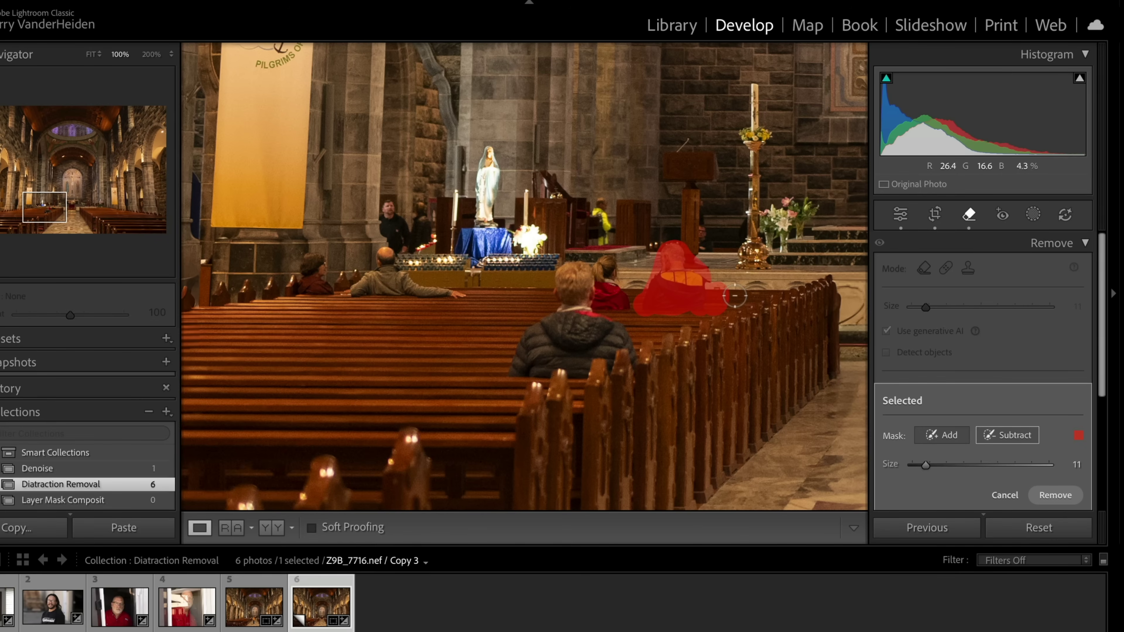
pyautogui.moveTo(725, 292)
pyautogui.mouseDown()
pyautogui.moveTo(715, 310)
pyautogui.moveTo(723, 283)
pyautogui.mouseUp()
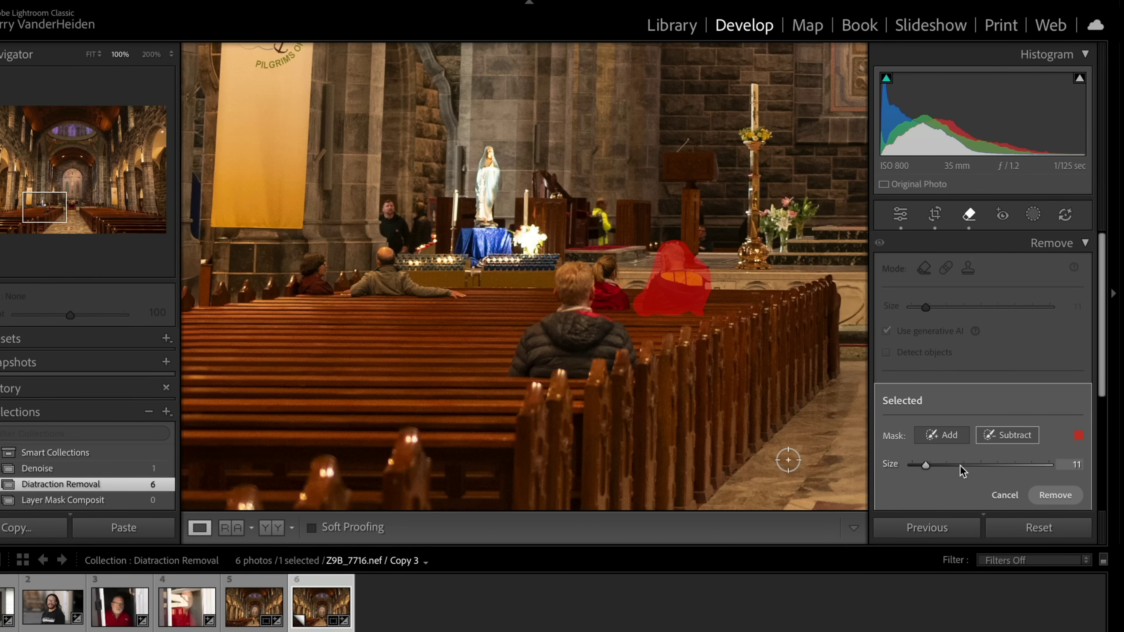
pyautogui.click(1059, 495)
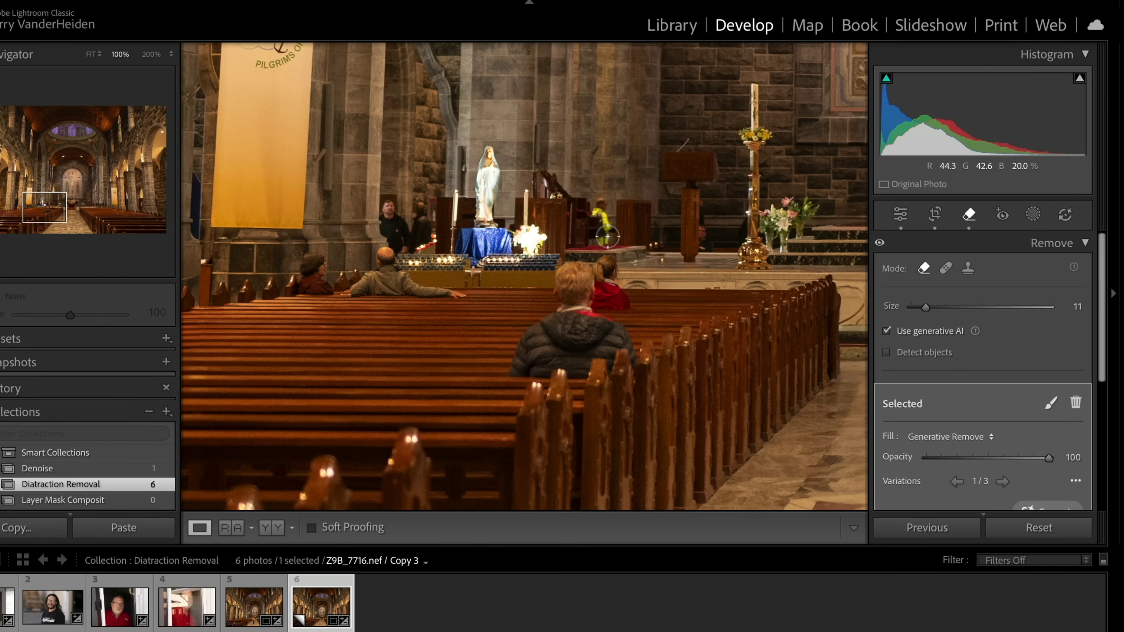
# Paint over the yellow-jacketed figure near the altar and apply Generative Remove.
pyautogui.moveTo(607, 237)
pyautogui.mouseDown()
pyautogui.moveTo(605, 198)
pyautogui.moveTo(587, 211)
pyautogui.moveTo(593, 229)
pyautogui.mouseUp()
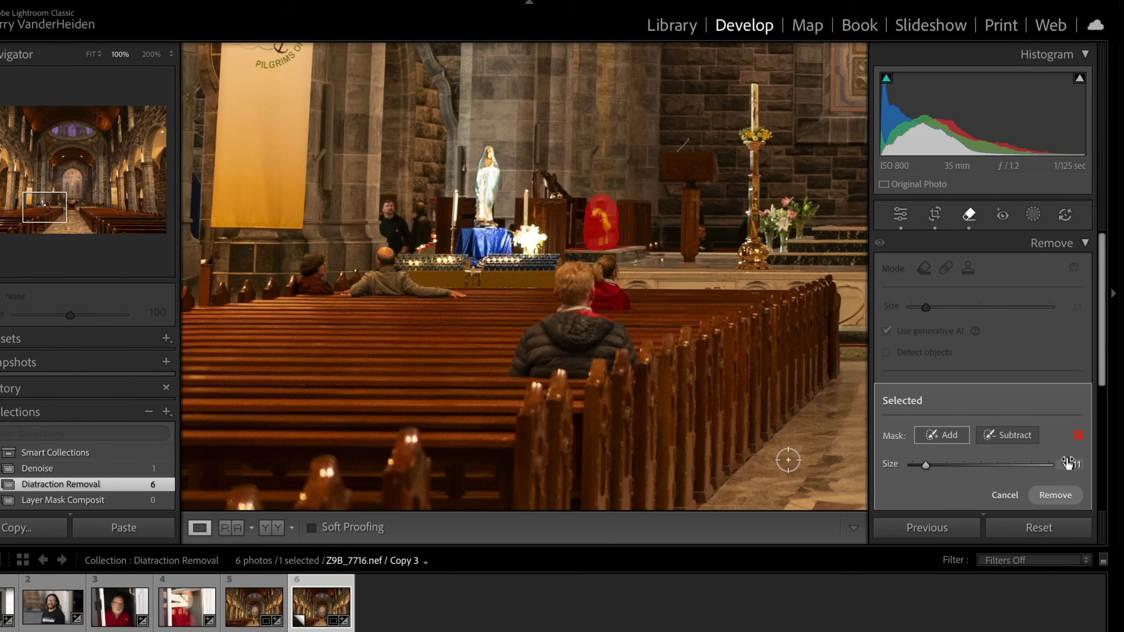
pyautogui.click(1054, 496)
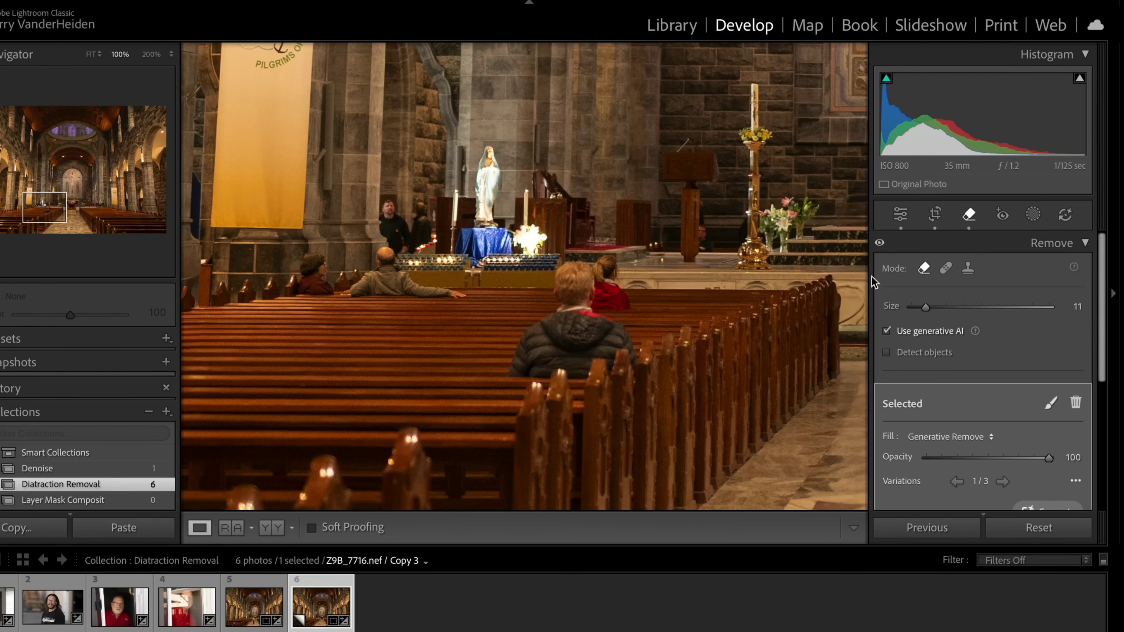
# Brush over the standing man left of the altar, subtract the patch over the candles, and generatively remove him.
pyautogui.click(420, 240)
pyautogui.moveTo(401, 243)
pyautogui.mouseDown()
pyautogui.moveTo(394, 201)
pyautogui.moveTo(385, 240)
pyautogui.moveTo(411, 245)
pyautogui.moveTo(433, 231)
pyautogui.mouseUp()
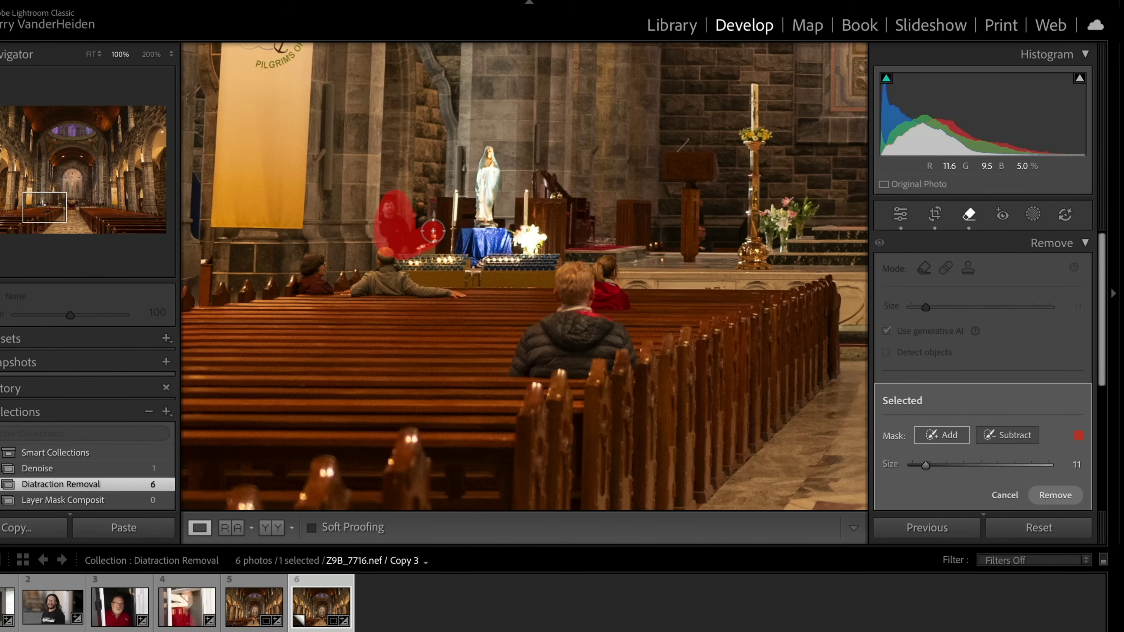
pyautogui.click(1010, 438)
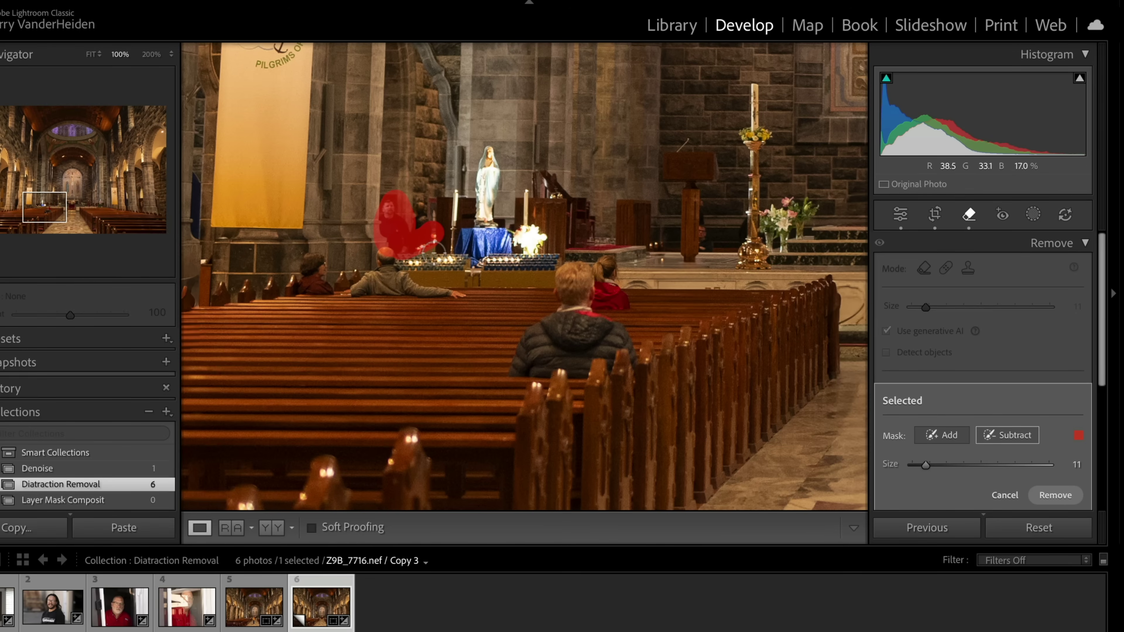
pyautogui.moveTo(433, 248); pyautogui.dragTo(427, 231)
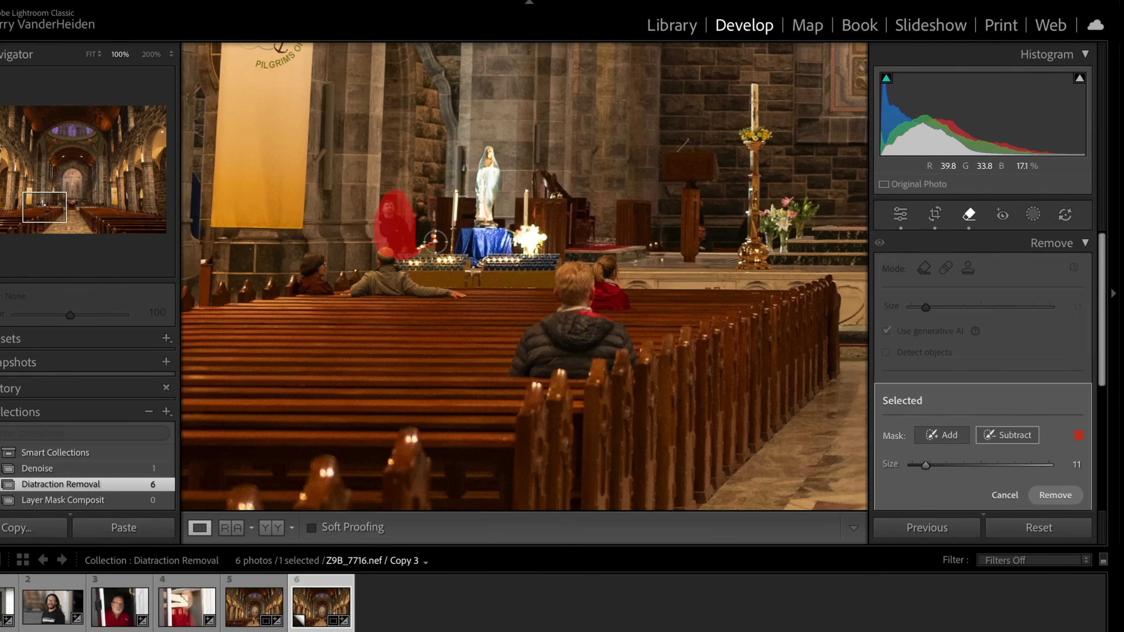
pyautogui.click(1036, 496)
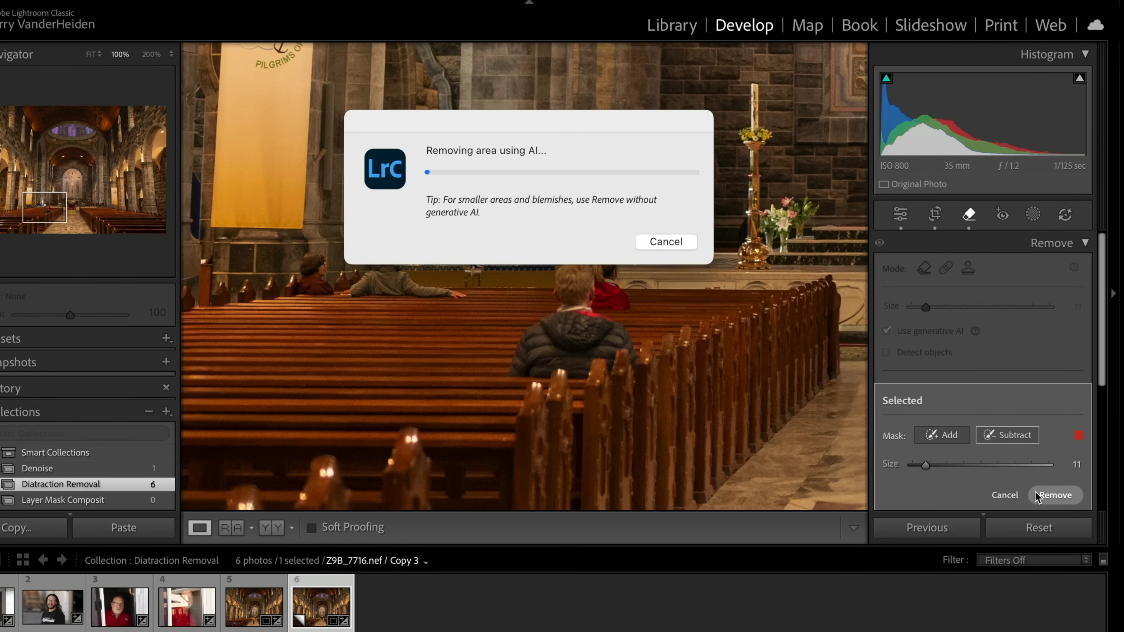
pyautogui.click(1002, 483)
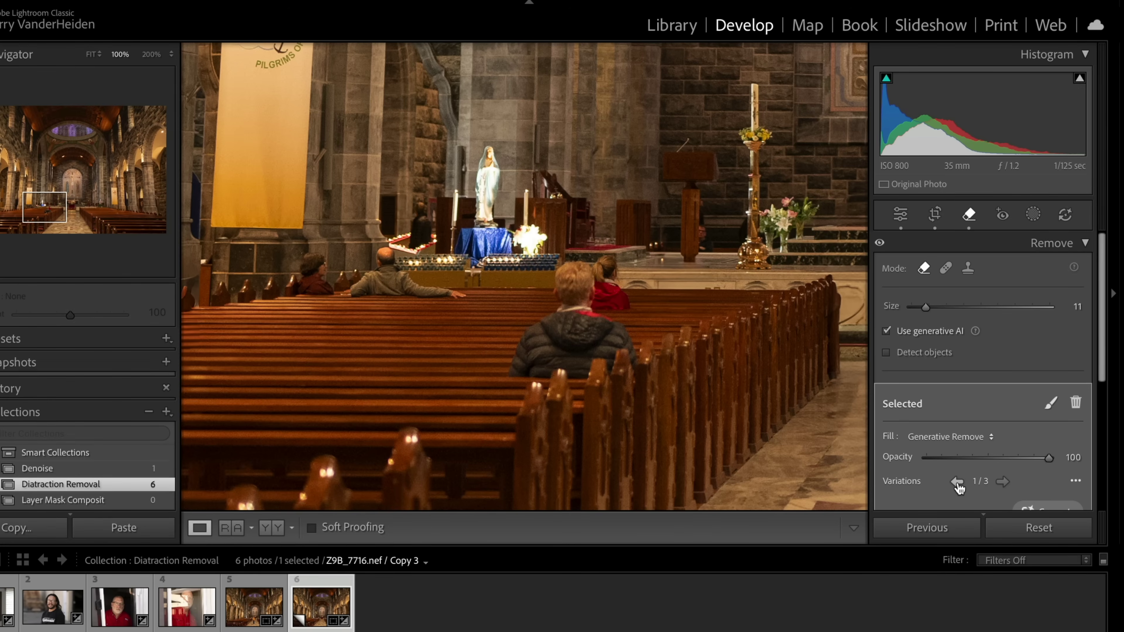
# Cycle the fills for the standing man's area and settle on variation 2 of 3.
pyautogui.click(957, 482)
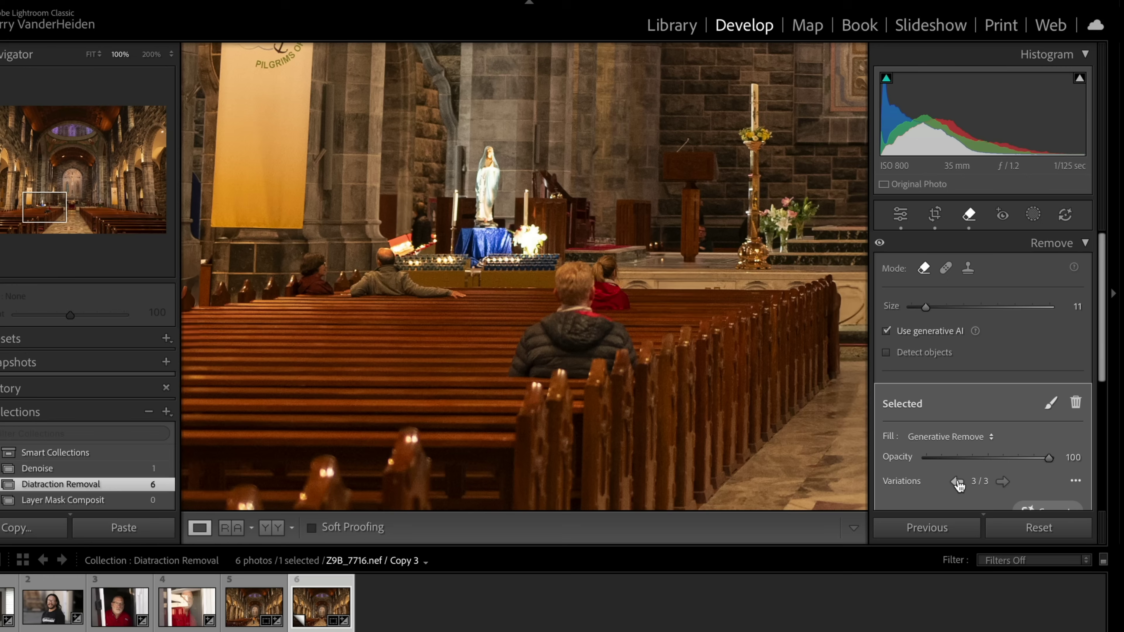
pyautogui.click(957, 482)
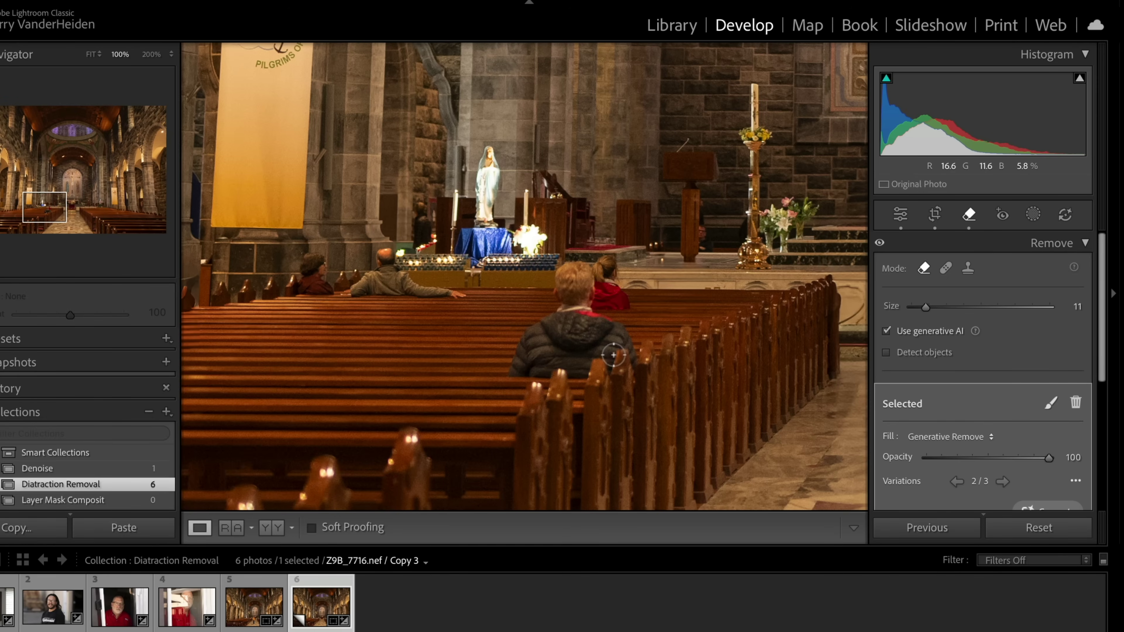
# Brush over the seated man in the dark jacket and the woman in red, then remove them.
pyautogui.moveTo(627, 348)
pyautogui.mouseDown()
pyautogui.moveTo(632, 356)
pyautogui.moveTo(591, 317)
pyautogui.moveTo(604, 265)
pyautogui.moveTo(569, 266)
pyautogui.moveTo(523, 356)
pyautogui.moveTo(545, 376)
pyautogui.moveTo(635, 357)
pyautogui.mouseUp()
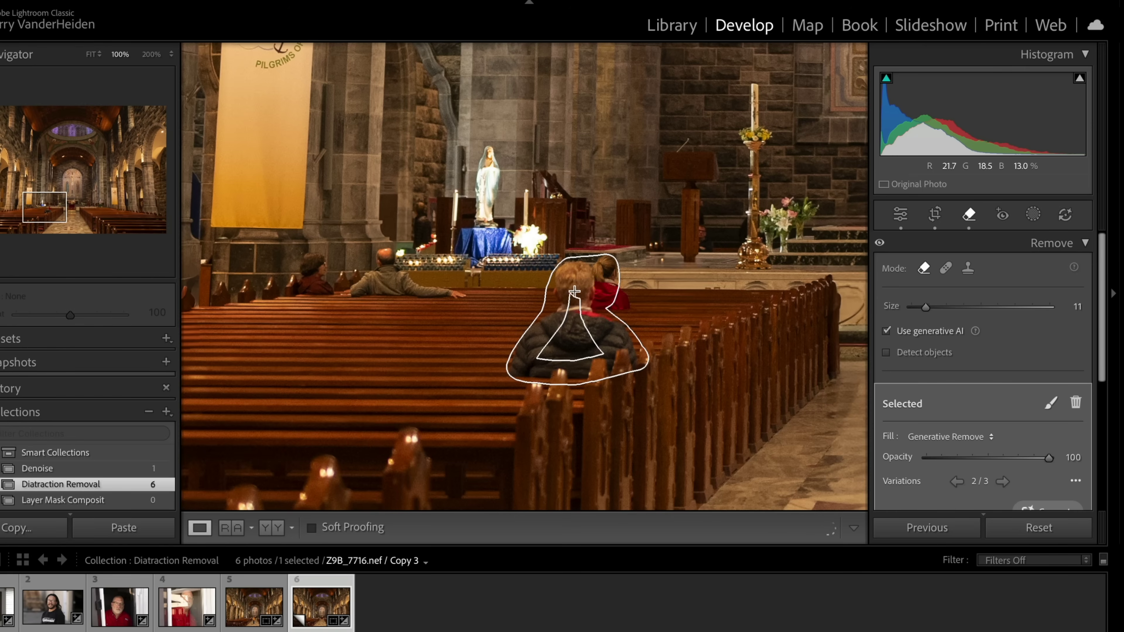
pyautogui.moveTo(574, 329); pyautogui.dragTo(543, 357)
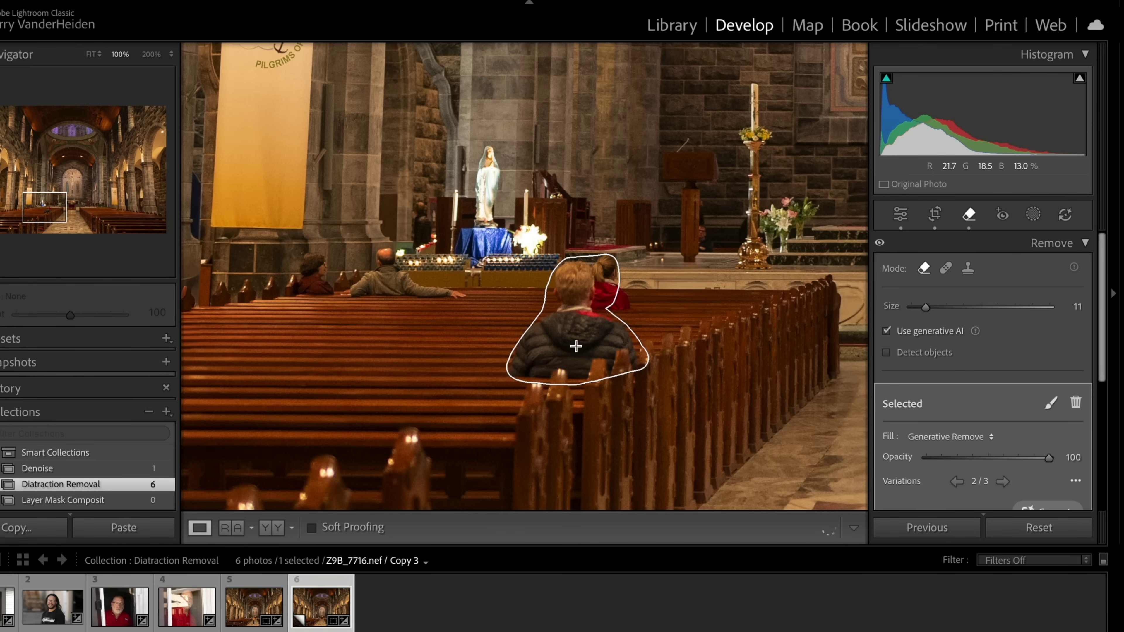
pyautogui.moveTo(576, 346)
pyautogui.mouseDown()
pyautogui.moveTo(552, 322)
pyautogui.moveTo(535, 329)
pyautogui.moveTo(518, 377)
pyautogui.moveTo(542, 381)
pyautogui.moveTo(602, 345)
pyautogui.moveTo(614, 285)
pyautogui.moveTo(619, 302)
pyautogui.moveTo(634, 303)
pyautogui.mouseUp()
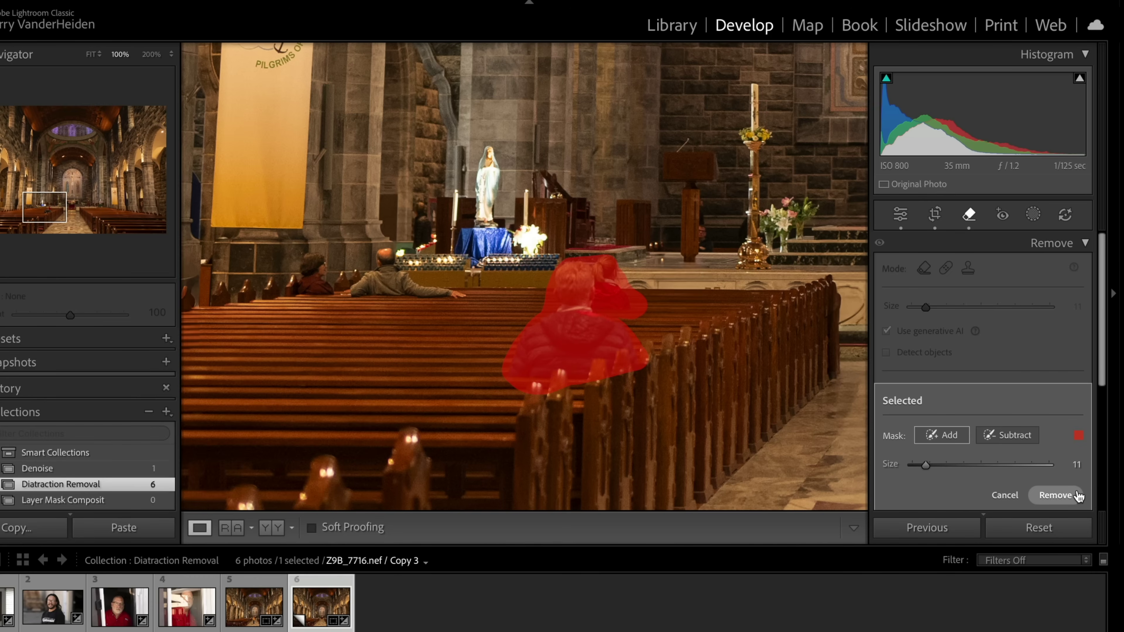
pyautogui.click(1070, 497)
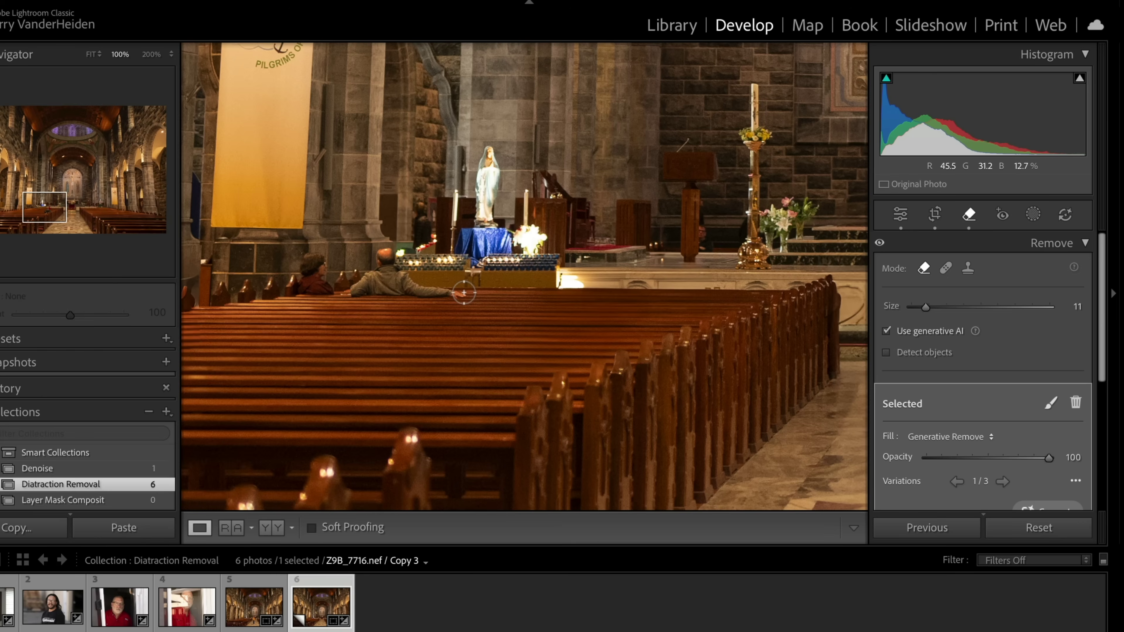
# Mask the two seated visitors at the left front pews, remove them, and fit the photo in view.
pyautogui.moveTo(462, 292)
pyautogui.mouseDown()
pyautogui.moveTo(417, 288)
pyautogui.moveTo(386, 258)
pyautogui.moveTo(350, 291)
pyautogui.moveTo(409, 299)
pyautogui.moveTo(383, 278)
pyautogui.moveTo(341, 280)
pyautogui.moveTo(316, 261)
pyautogui.moveTo(300, 285)
pyautogui.moveTo(328, 282)
pyautogui.mouseUp()
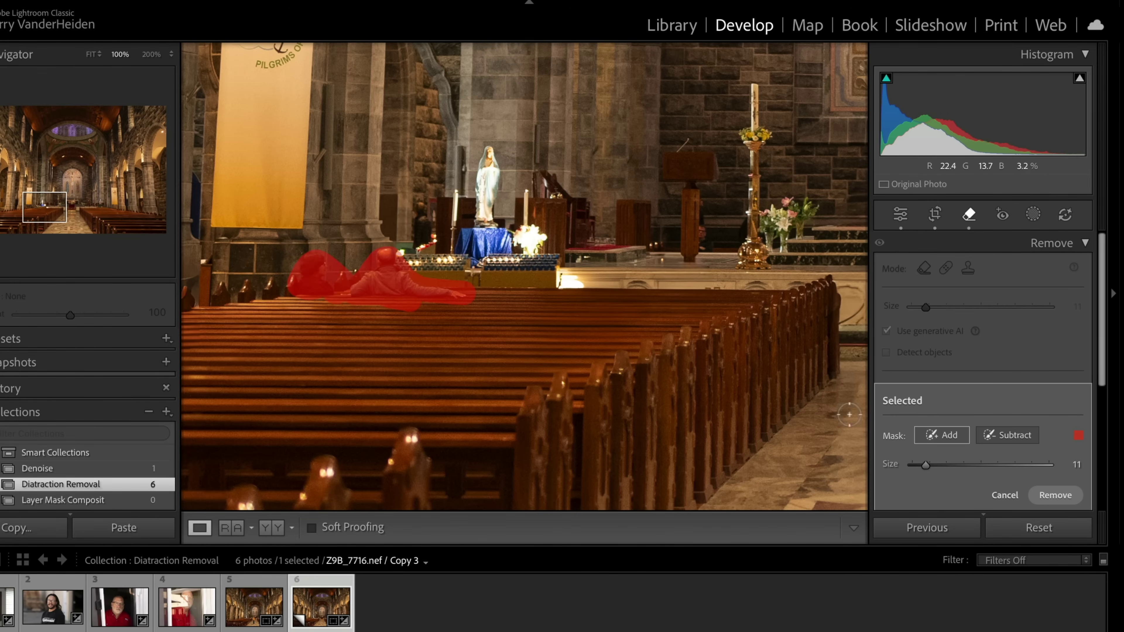
pyautogui.click(989, 436)
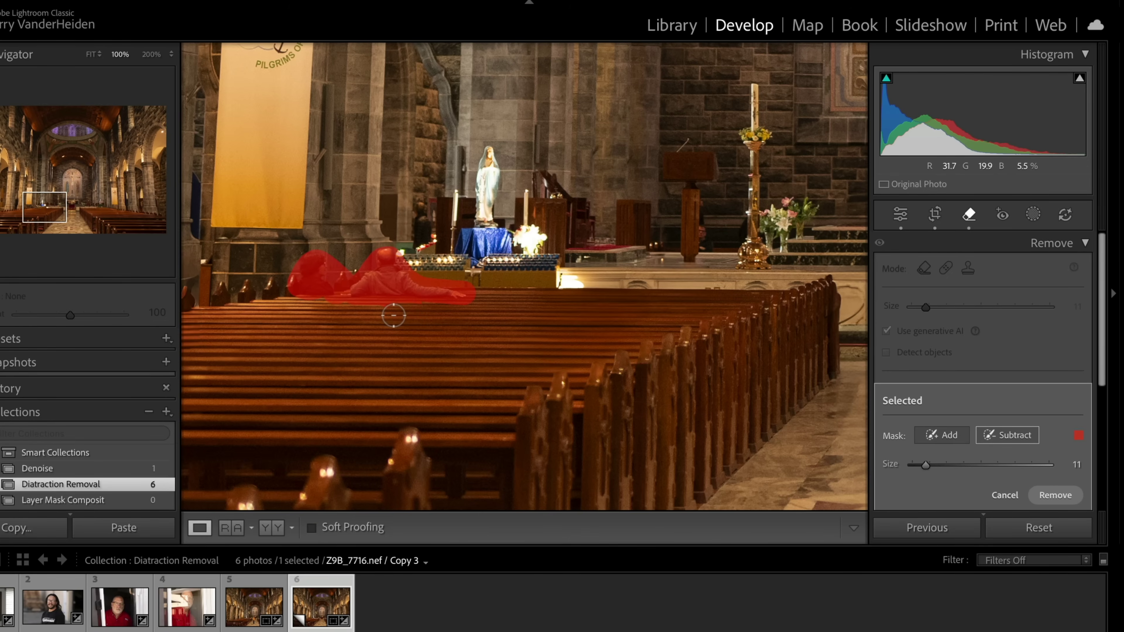
pyautogui.click(1048, 497)
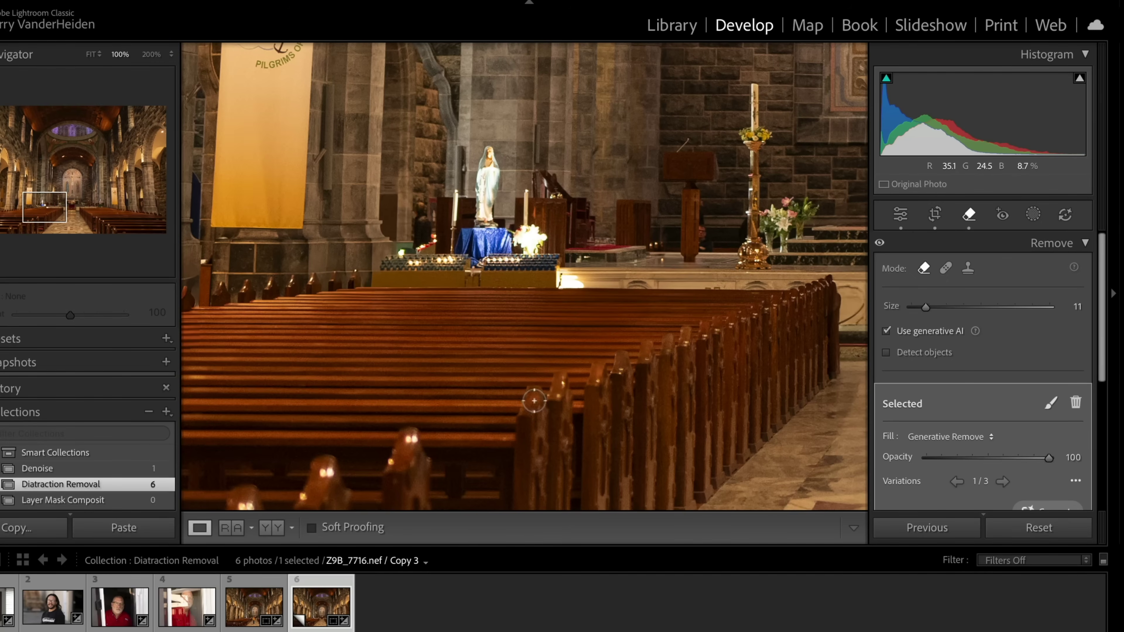
pyautogui.click(91, 54)
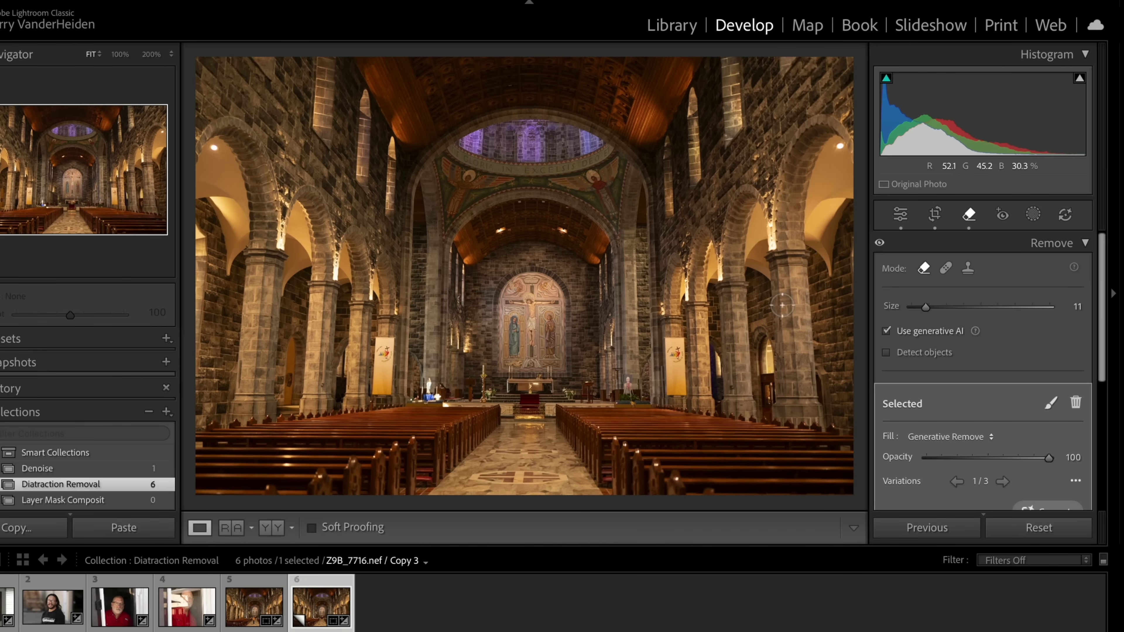
pyautogui.press('\\')
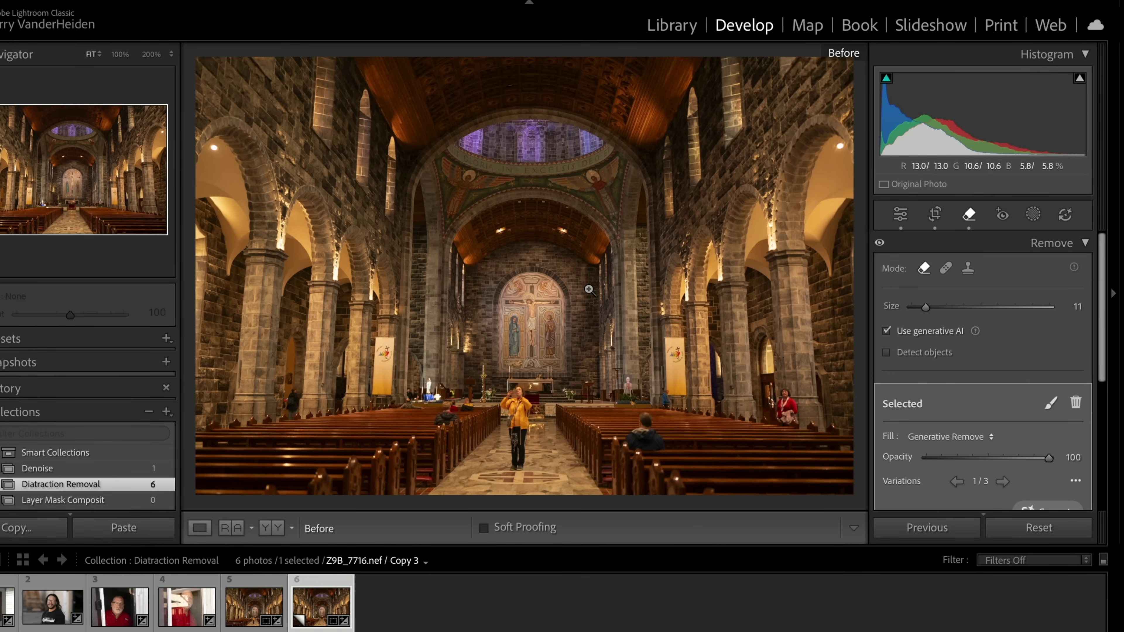
pyautogui.press('\\')
pyautogui.press('\\')
pyautogui.press('\\')
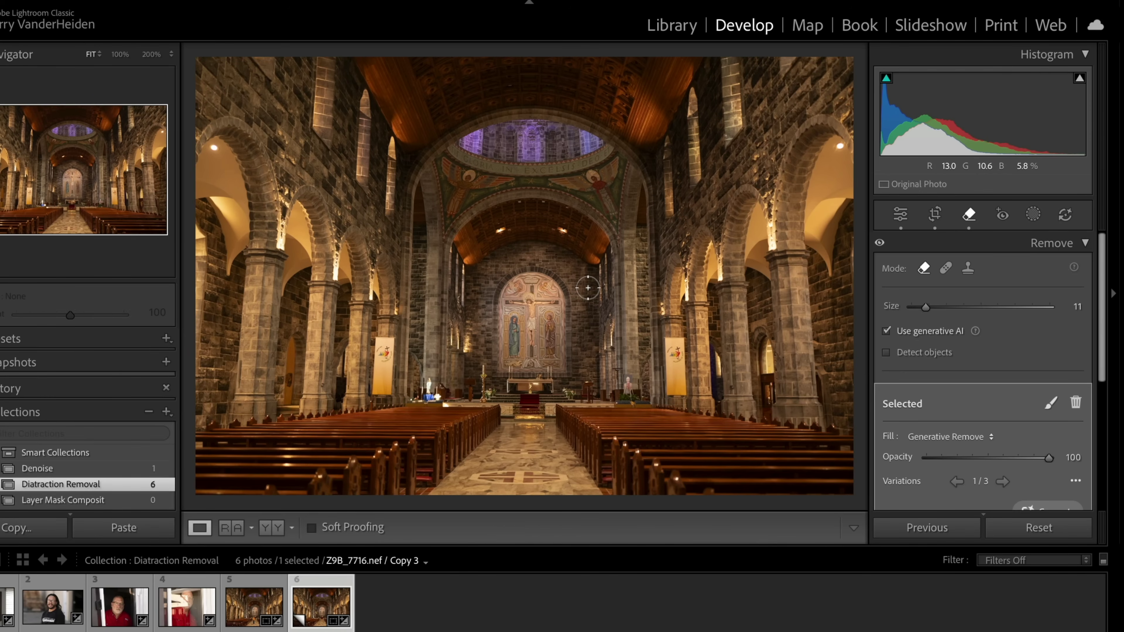